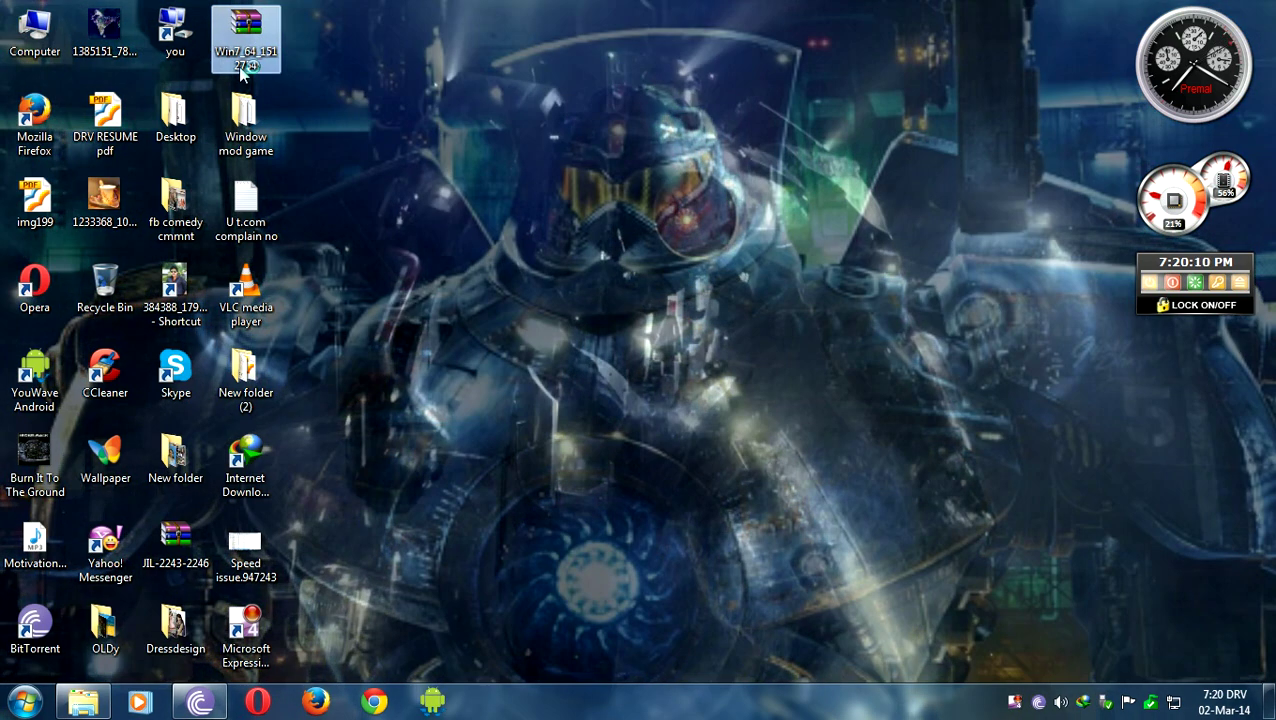
# Open the Win7_64_1512754.zip archive and create a new desktop folder named Graphics
pyautogui.click(335, 152)
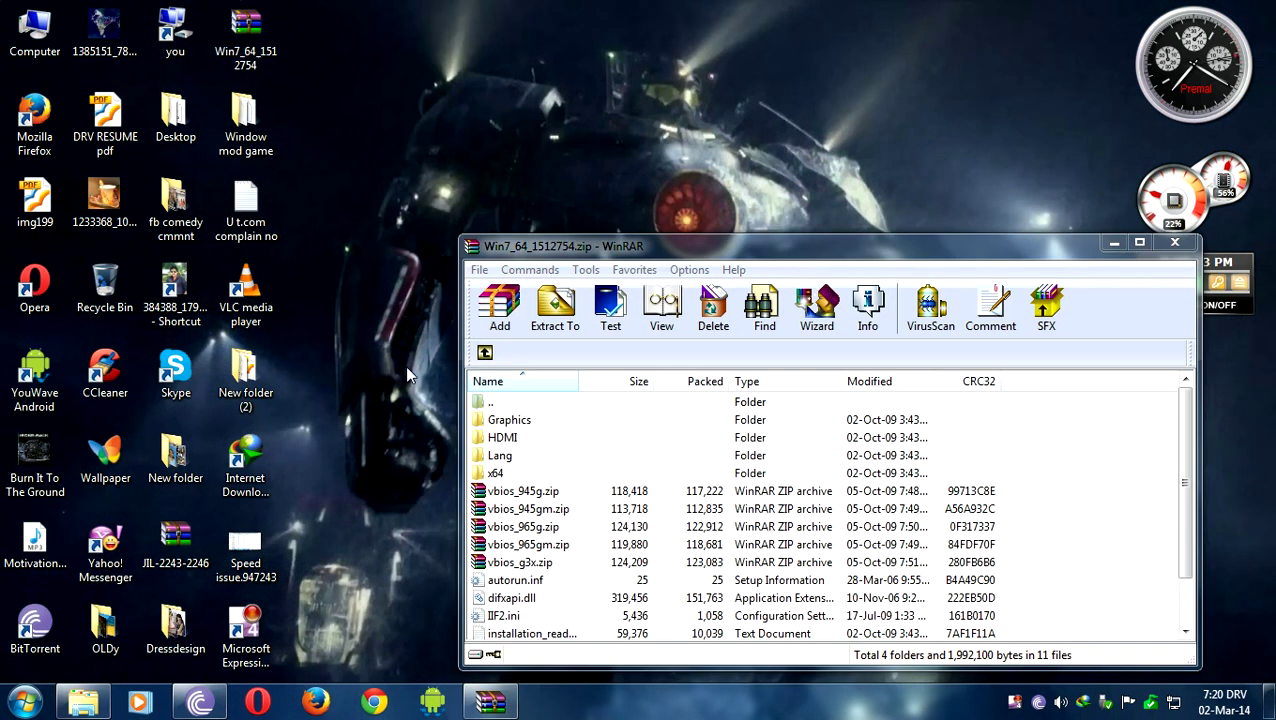
pyautogui.rightClick(374, 298)
pyautogui.moveTo(470, 512)
pyautogui.click(640, 510)
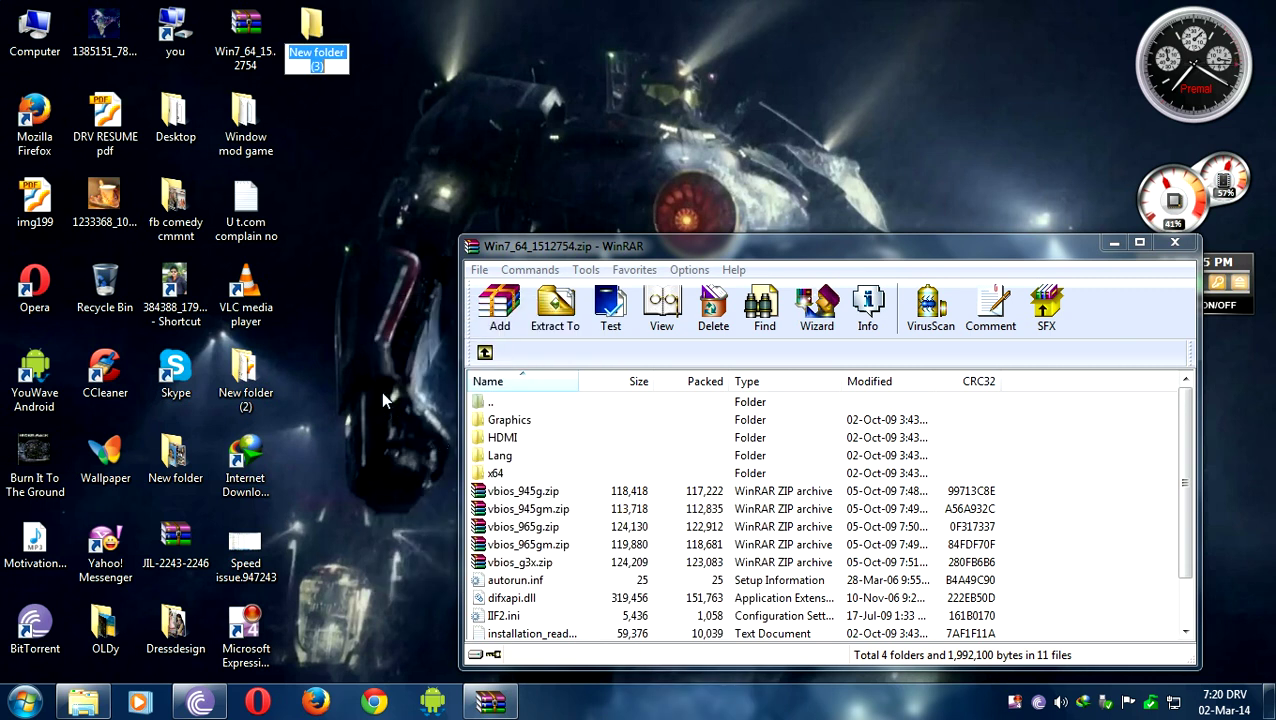
pyautogui.press('BackSpace')
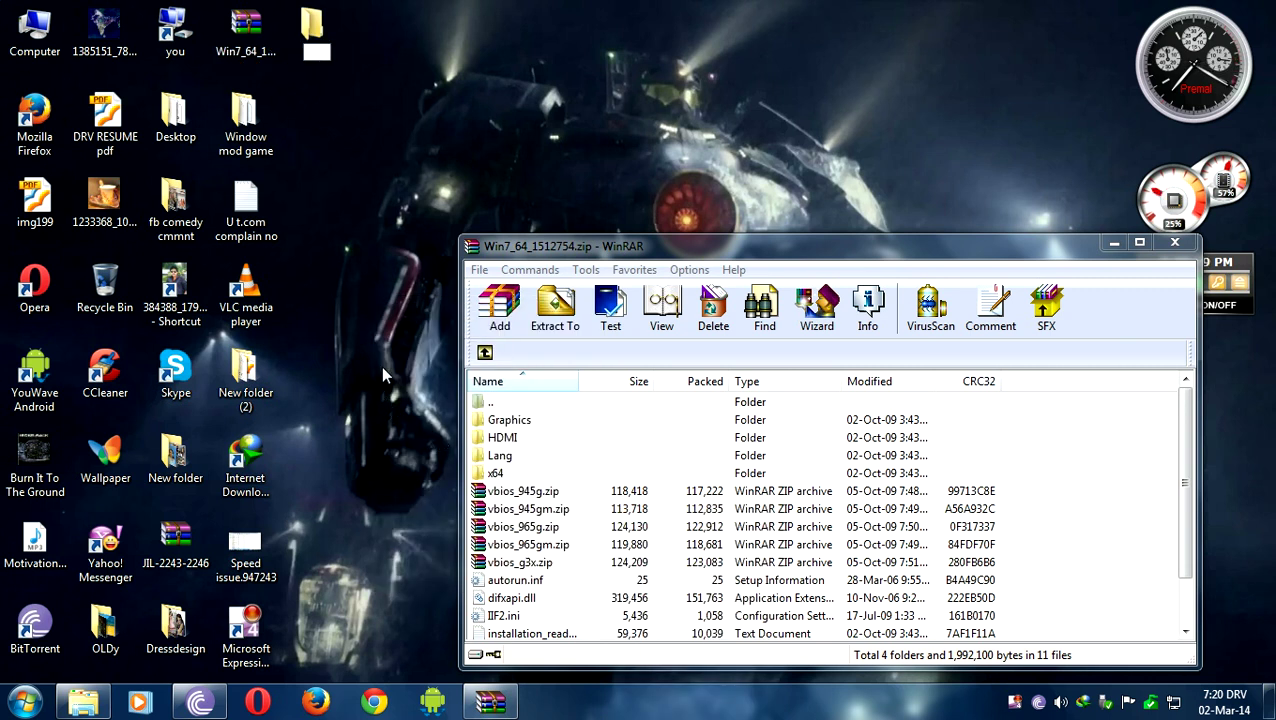
pyautogui.write('G')
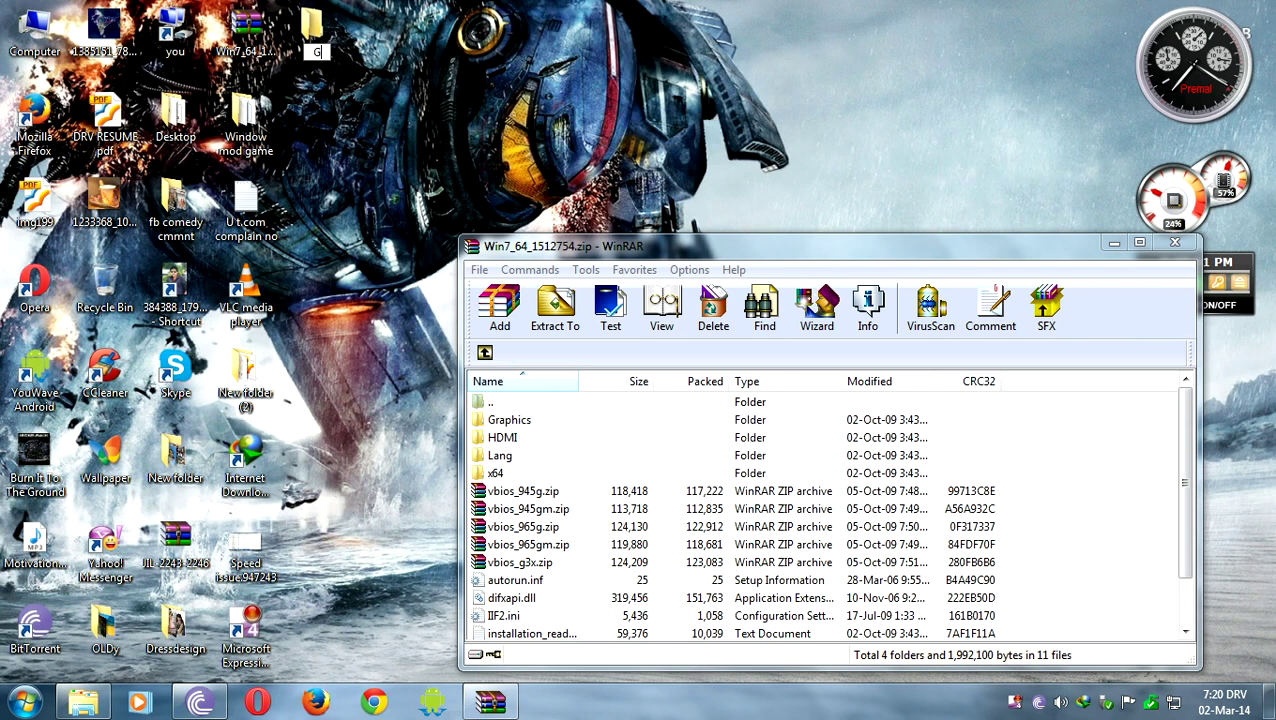
pyautogui.write('rap')
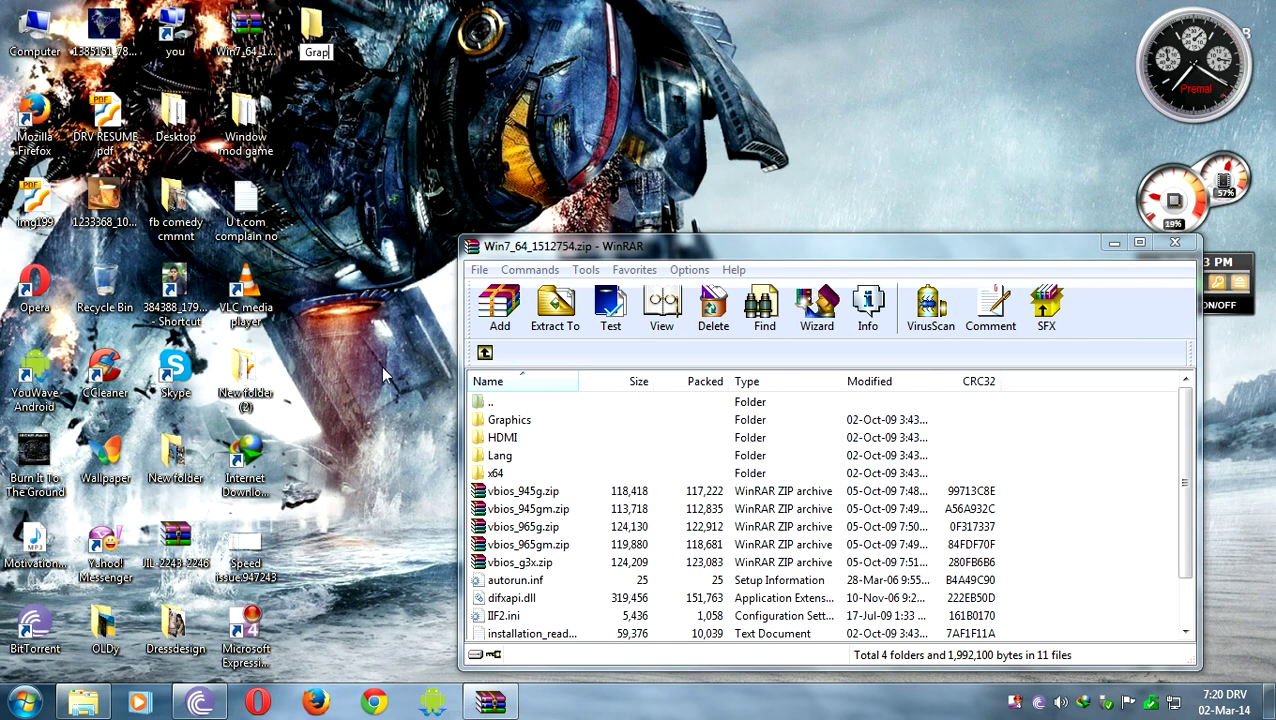
pyautogui.write('hics')
pyautogui.press('Return')
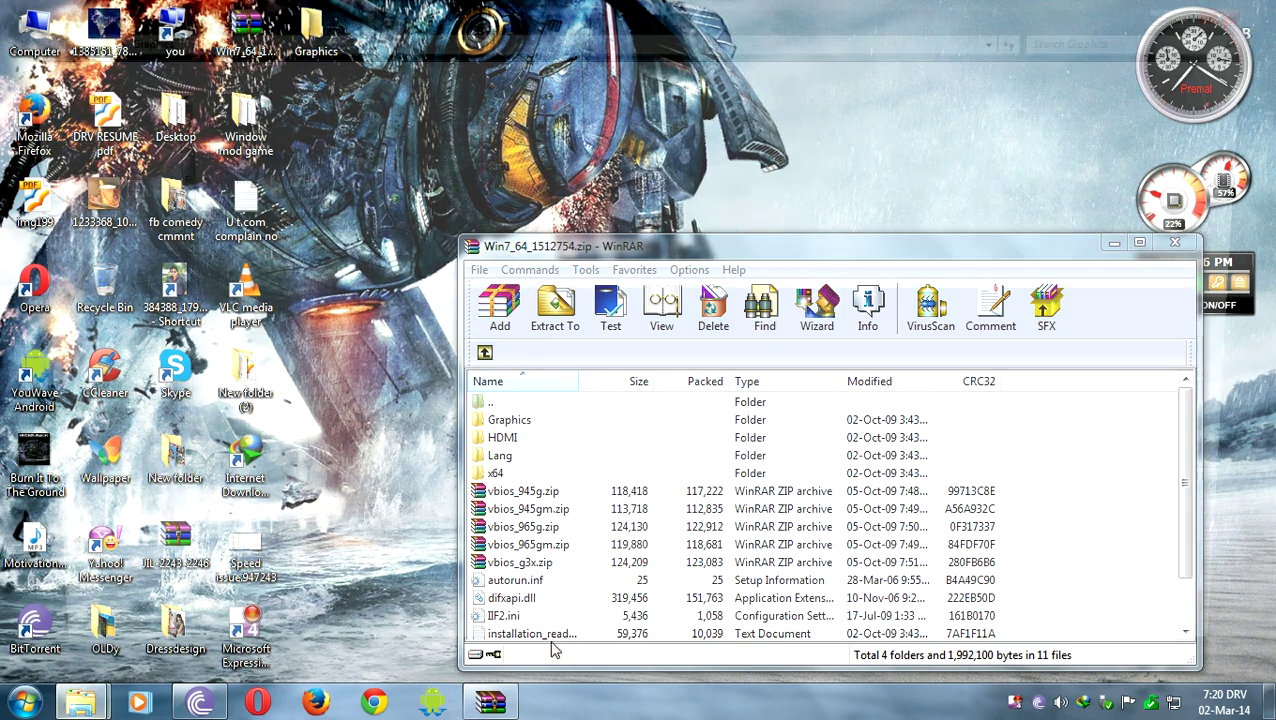
# Extract all contents of the open archive into the desktop Graphics folder and close the archive and folder windows
pyautogui.press('Return')
pyautogui.hotkey('alt', 'Tab')
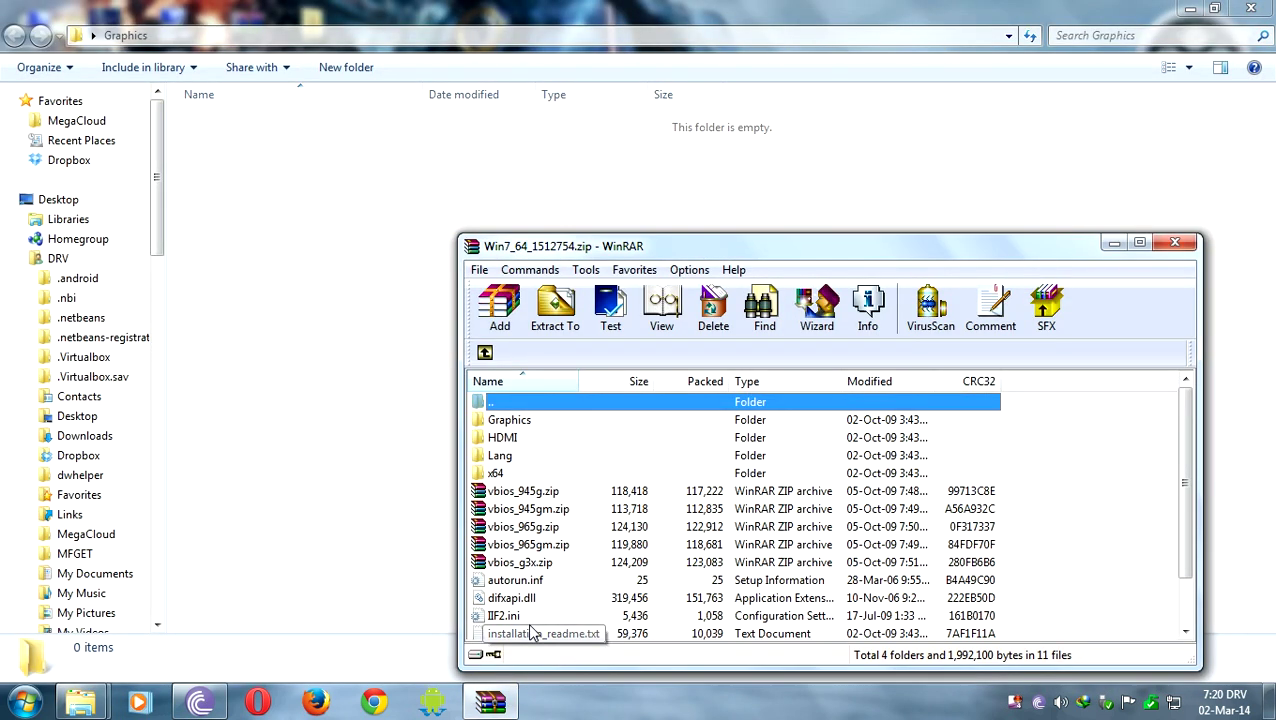
pyautogui.hotkey('ctrl', 'a')
pyautogui.moveTo(506, 514); pyautogui.dragTo(386, 481)
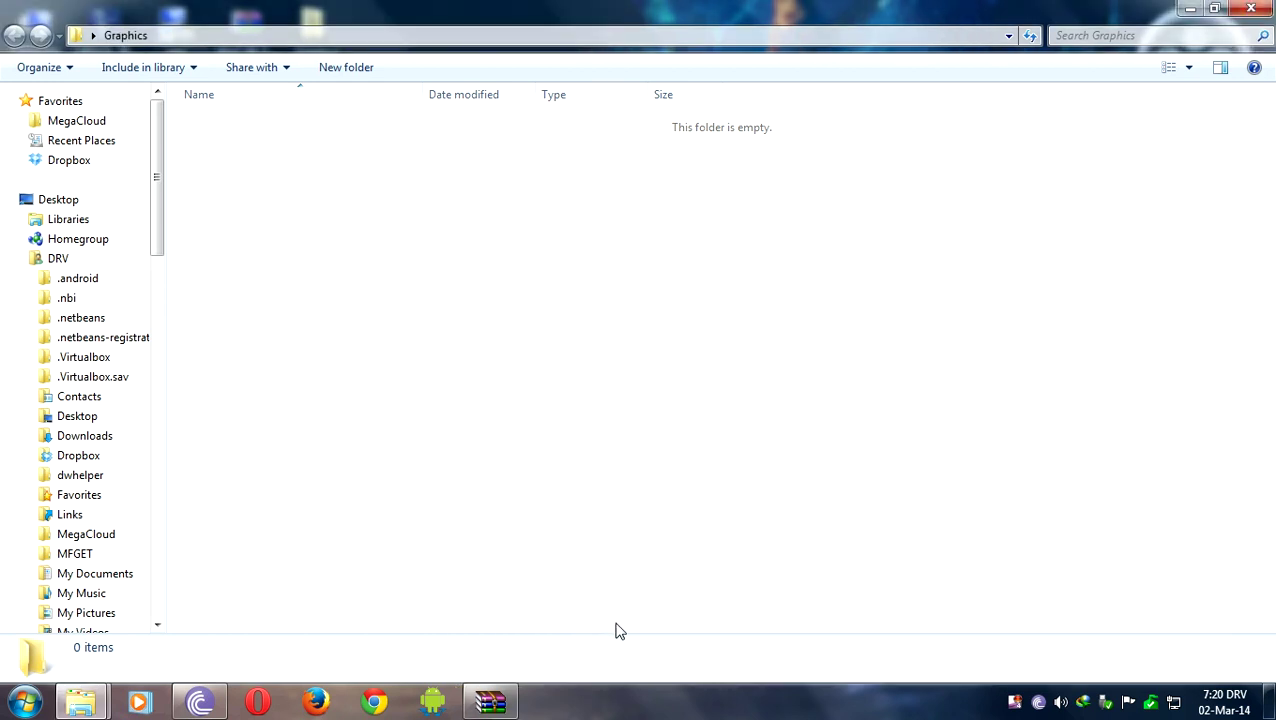
pyautogui.rightClick(490, 702)
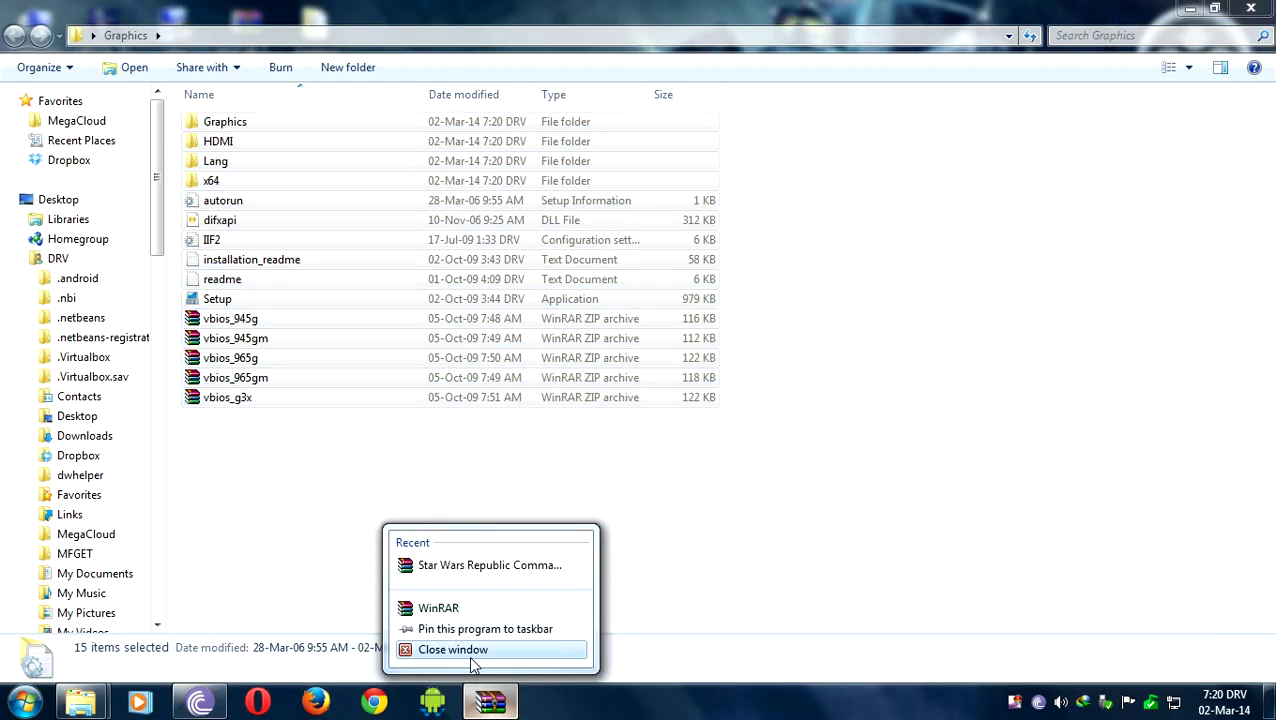
pyautogui.click(480, 648)
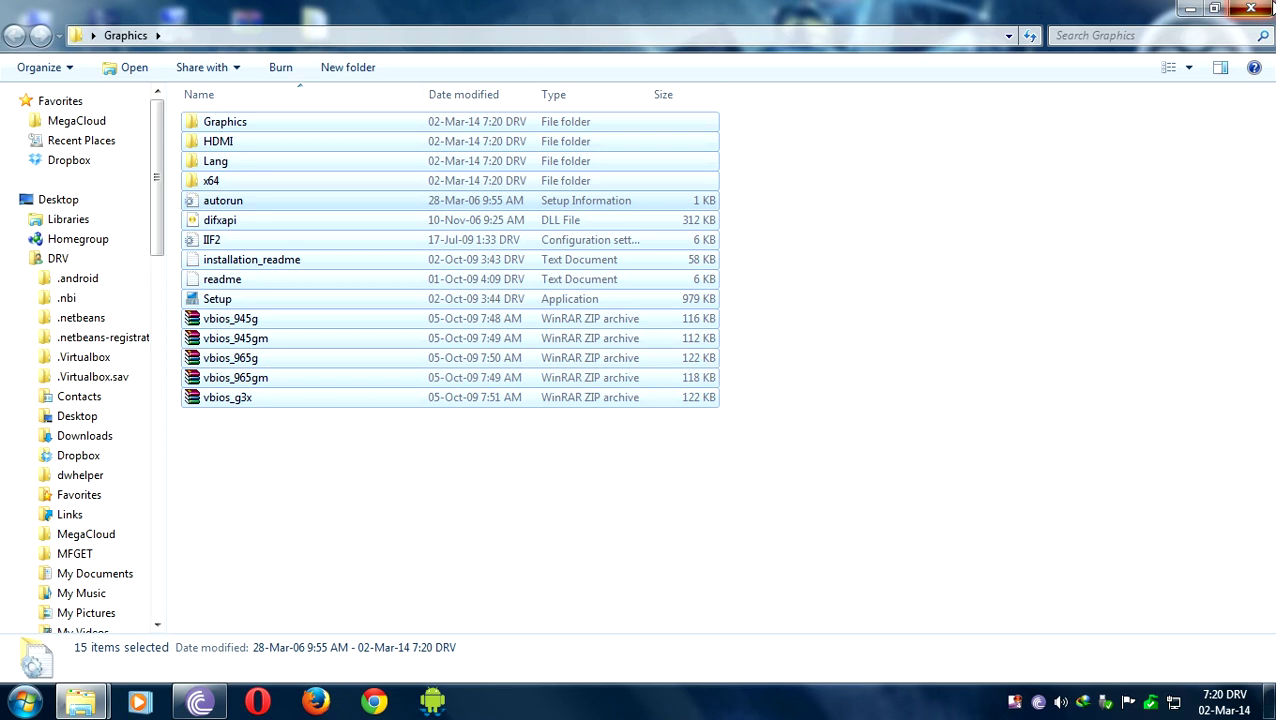
pyautogui.click(1251, 8)
# Open Device Manager from the computer's system properties and close the System window
pyautogui.press('super')
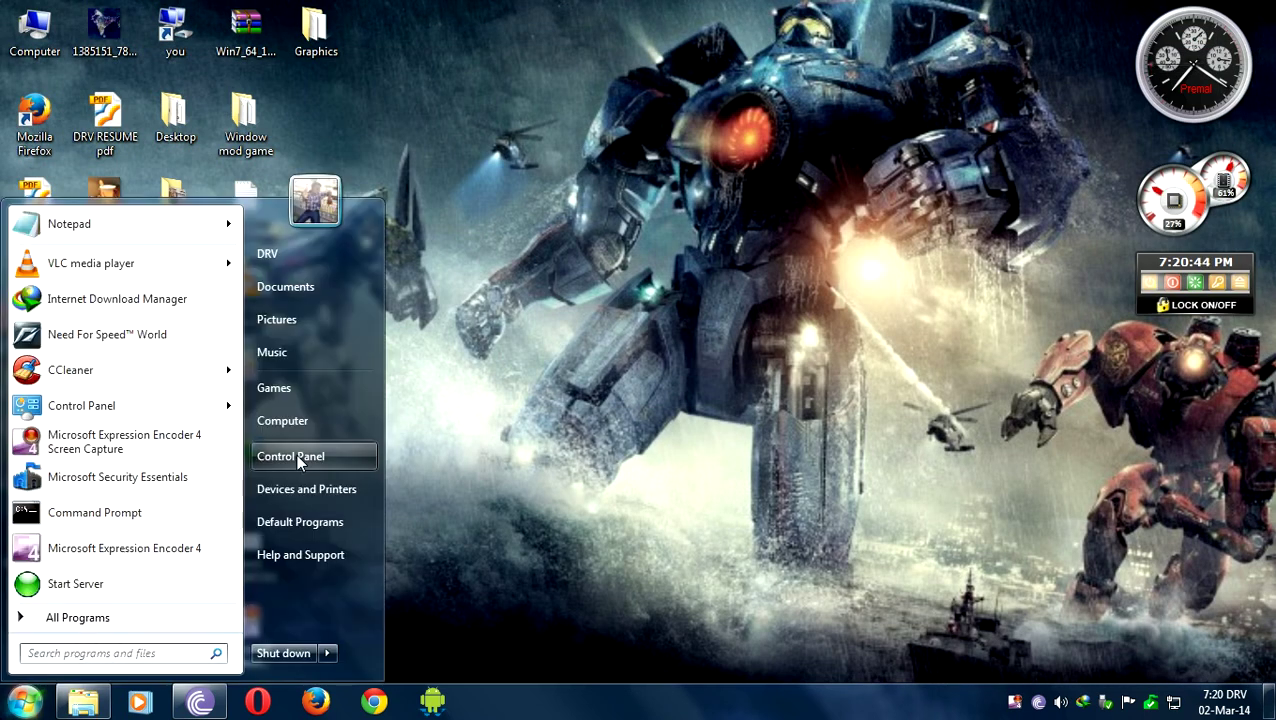
pyautogui.rightClick(297, 423)
pyautogui.click(340, 578)
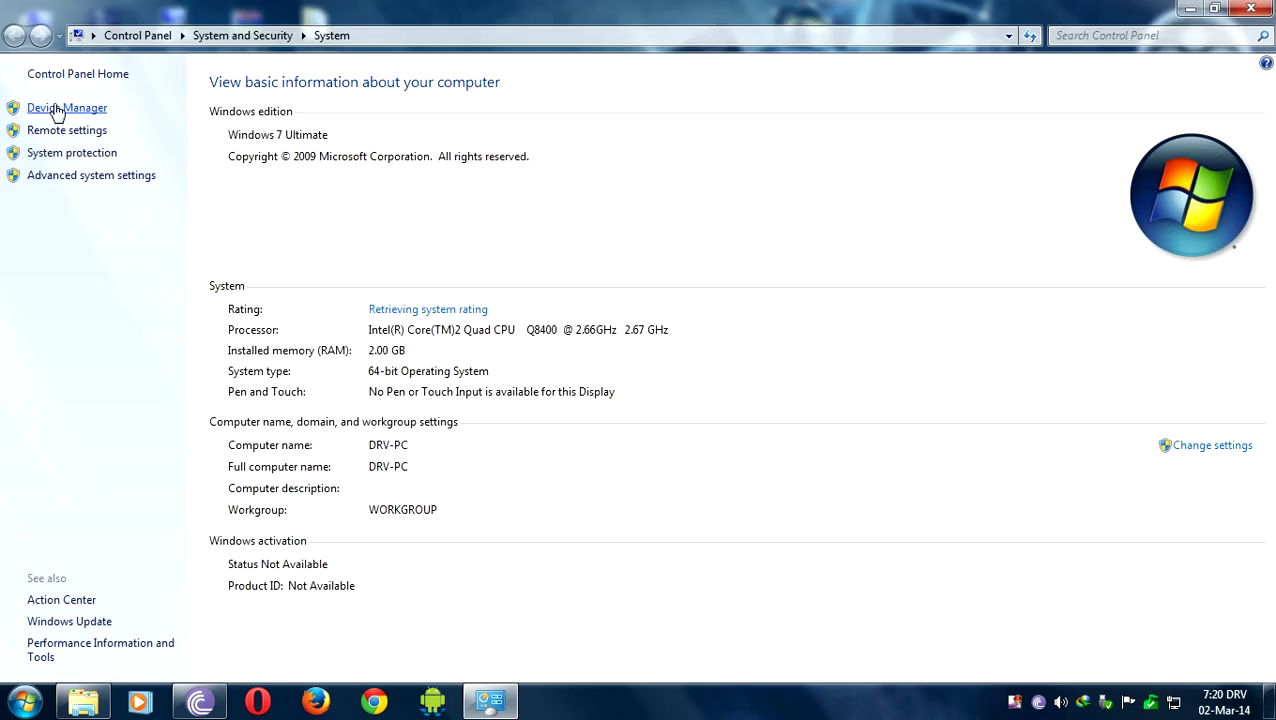
pyautogui.click(1263, 10)
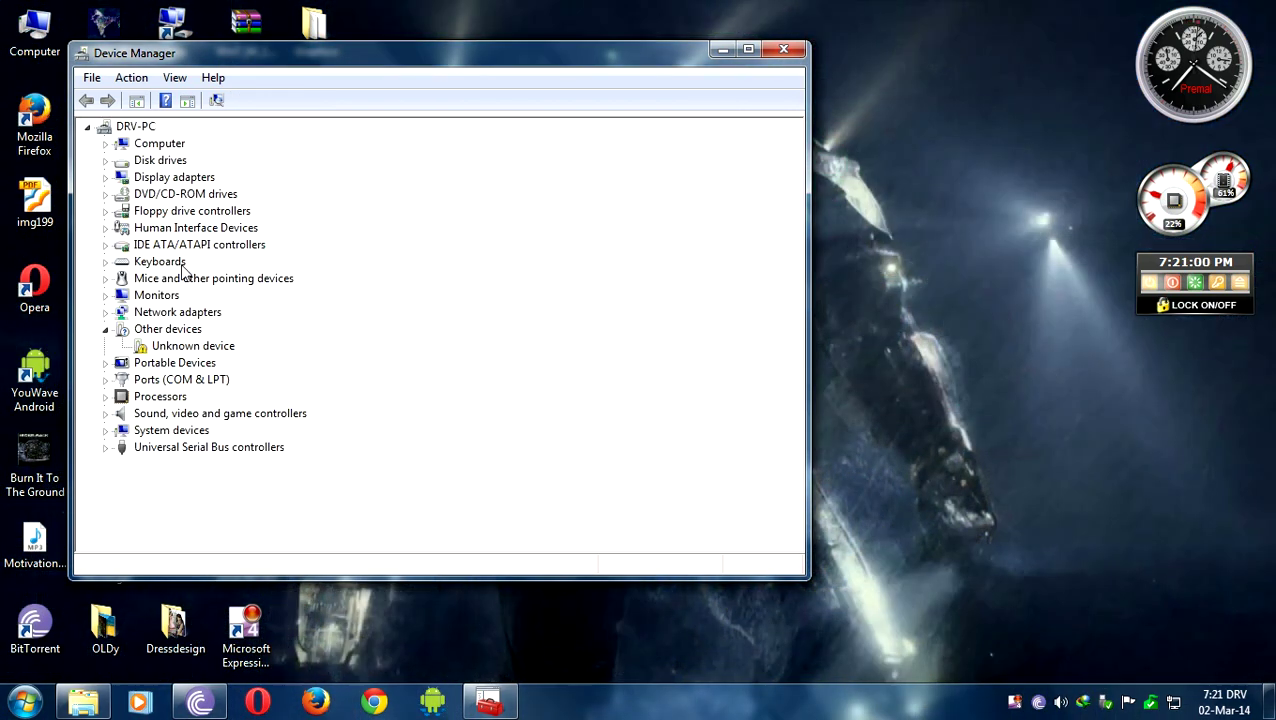
# Expand the display adapters and show the driver properties of the Intel(R) G33/G31 Express Chipset Family
pyautogui.doubleClick(137, 184)
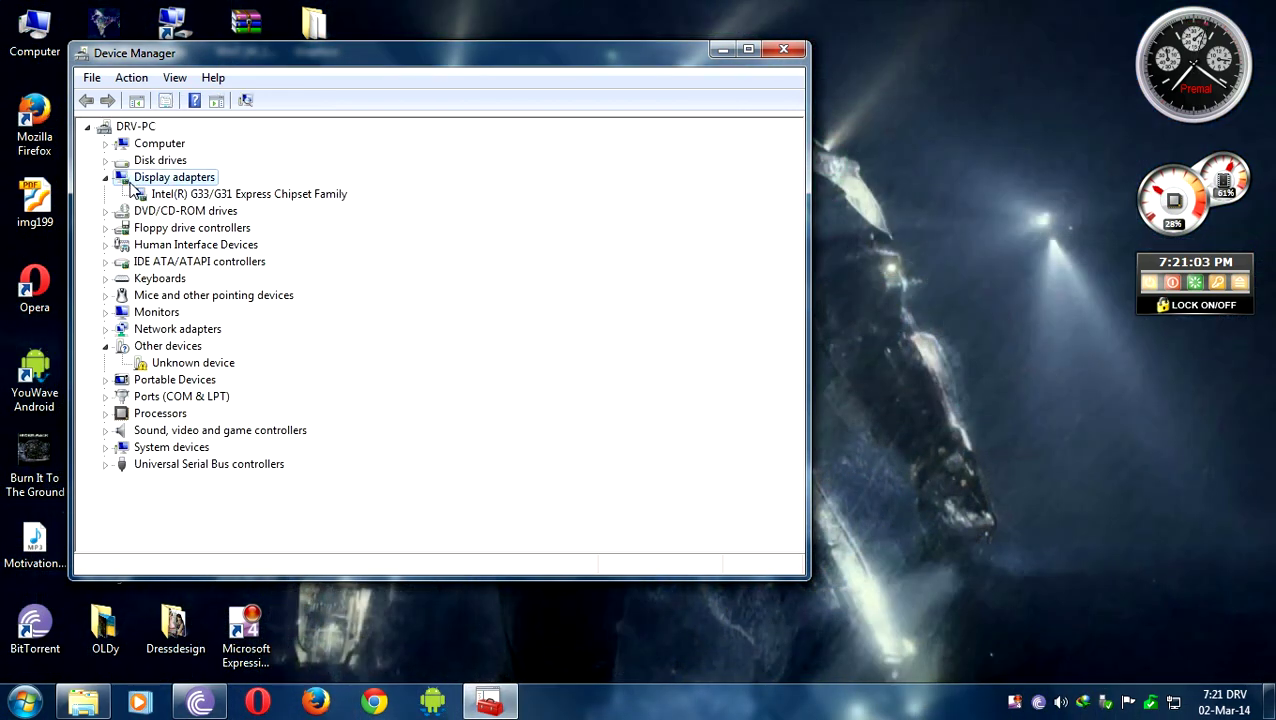
pyautogui.click(193, 196)
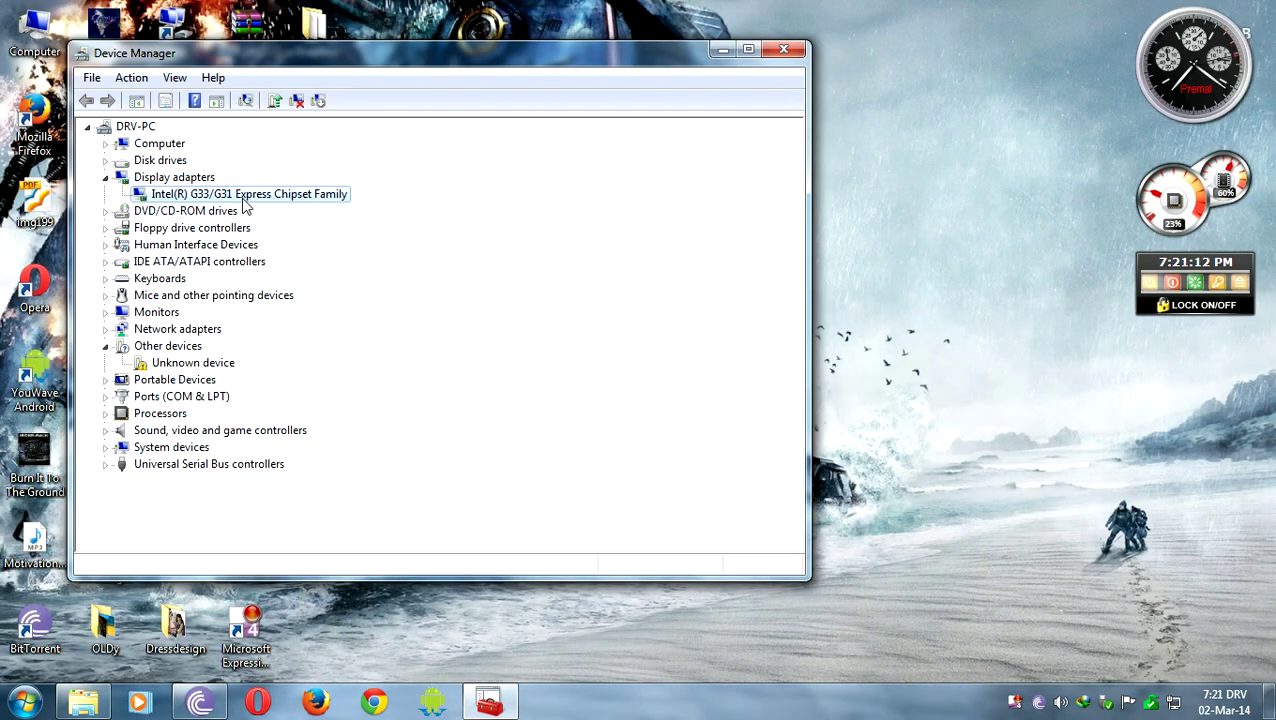
pyautogui.doubleClick(243, 199)
pyautogui.click(318, 145)
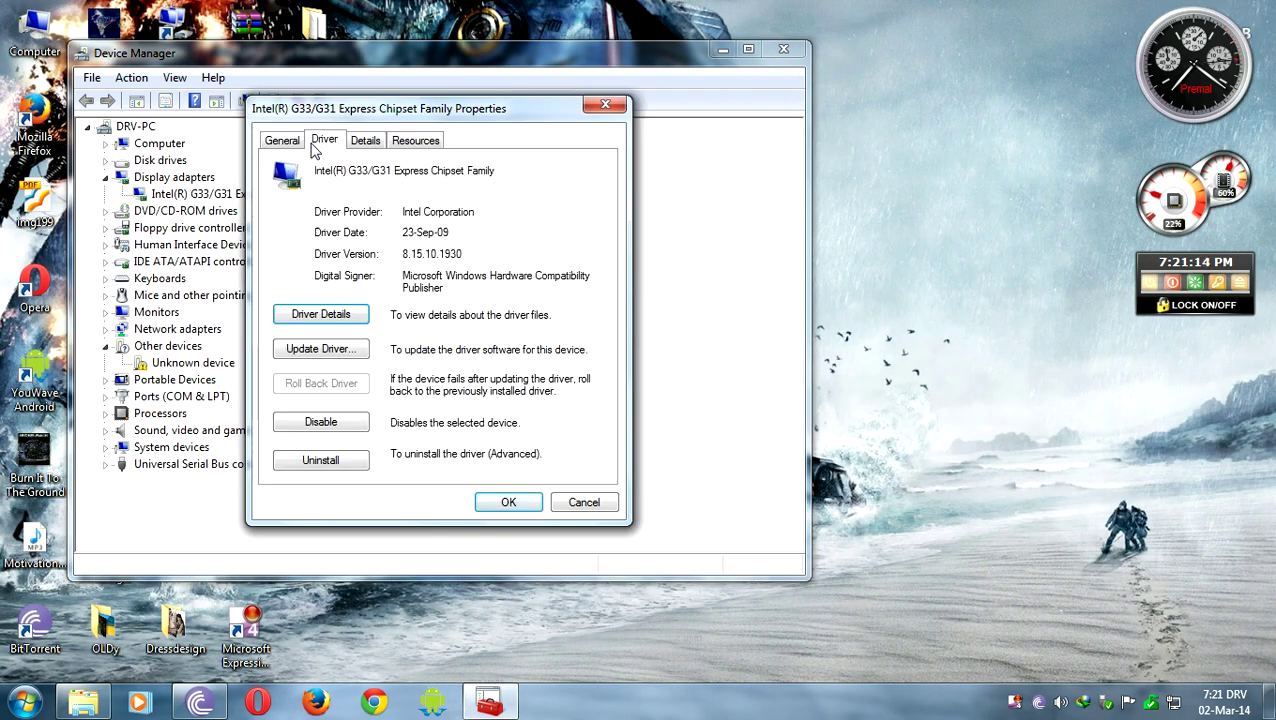
# Start a manual driver update for the Intel display adapter, choosing to pick from the computer's driver list and install from disk
pyautogui.click(325, 349)
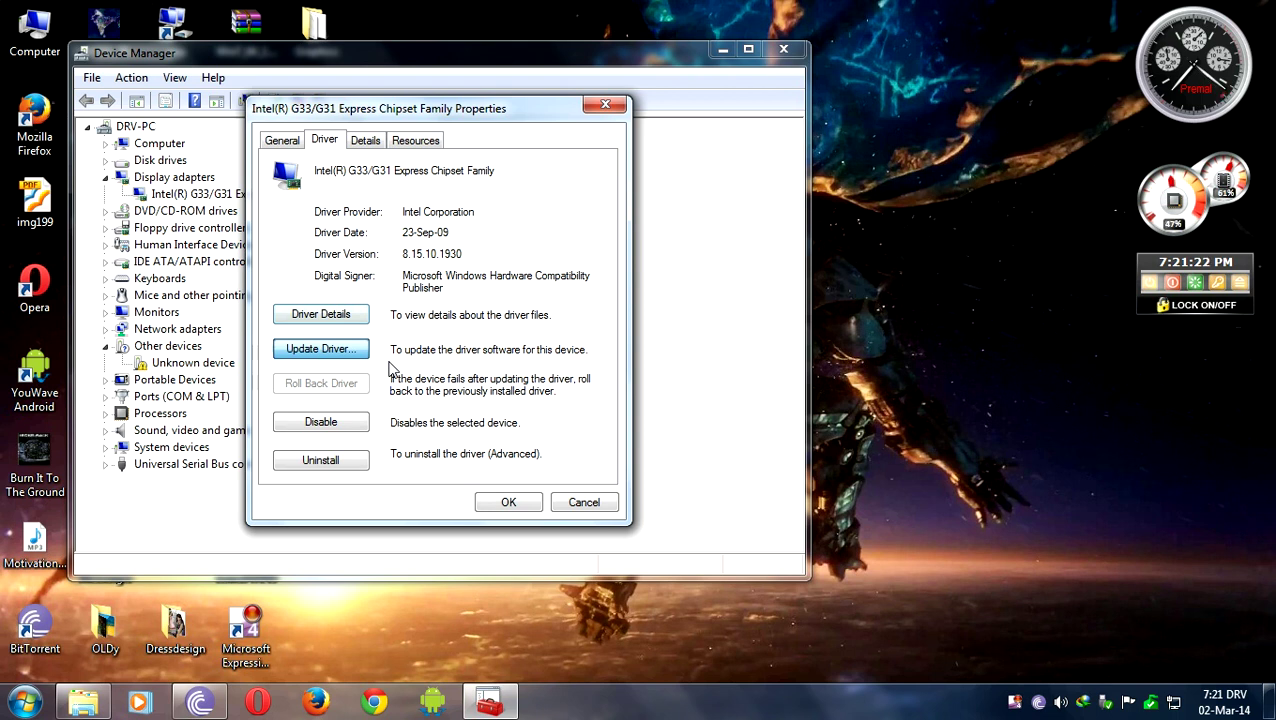
pyautogui.click(358, 350)
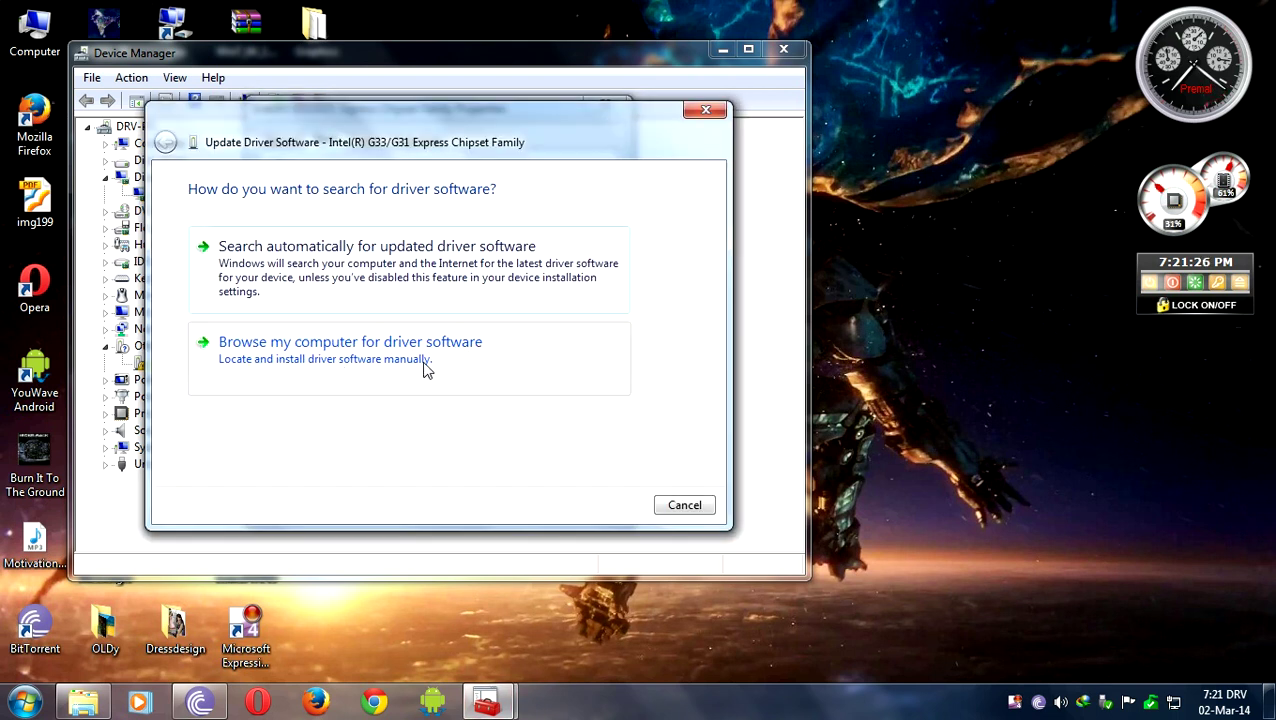
pyautogui.click(424, 369)
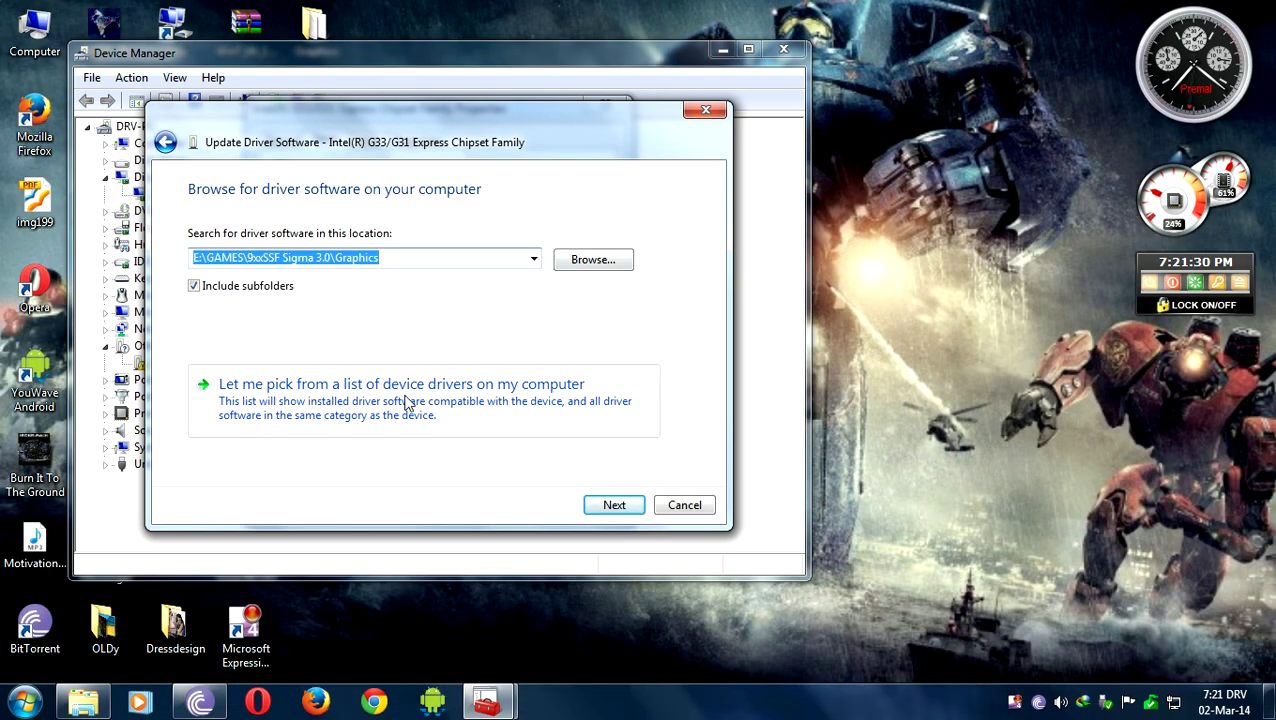
pyautogui.click(516, 418)
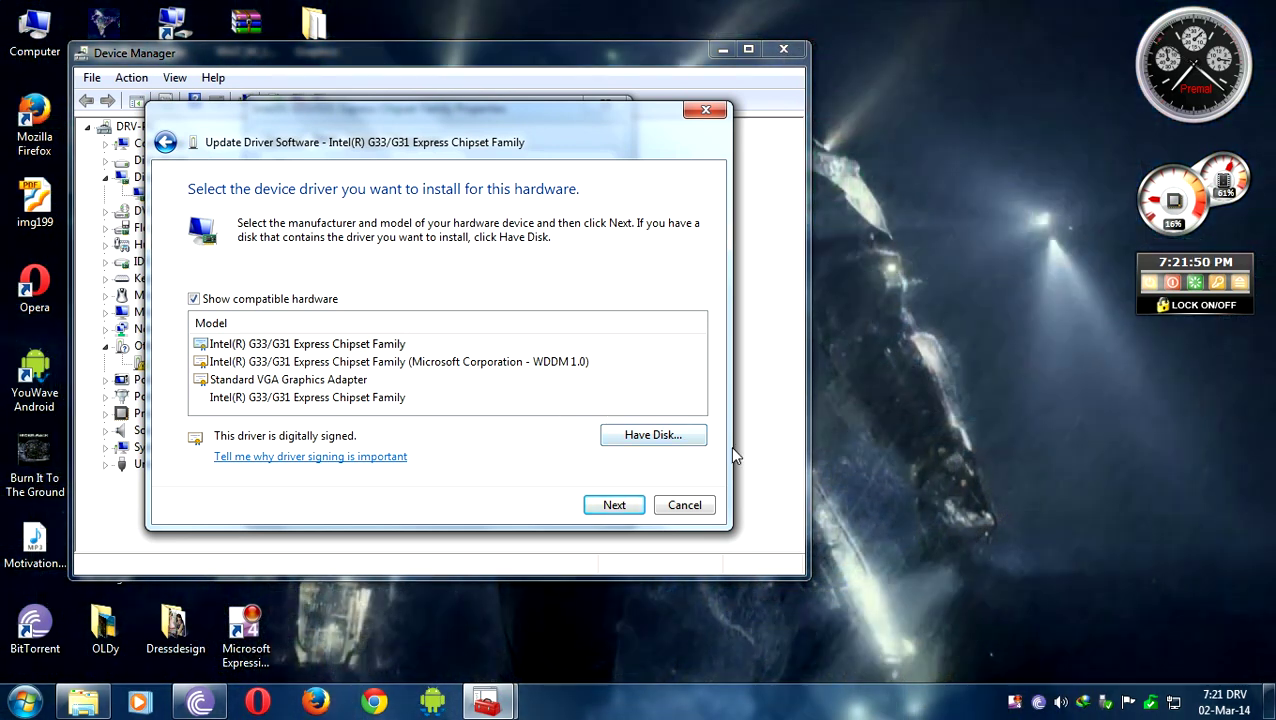
pyautogui.click(655, 440)
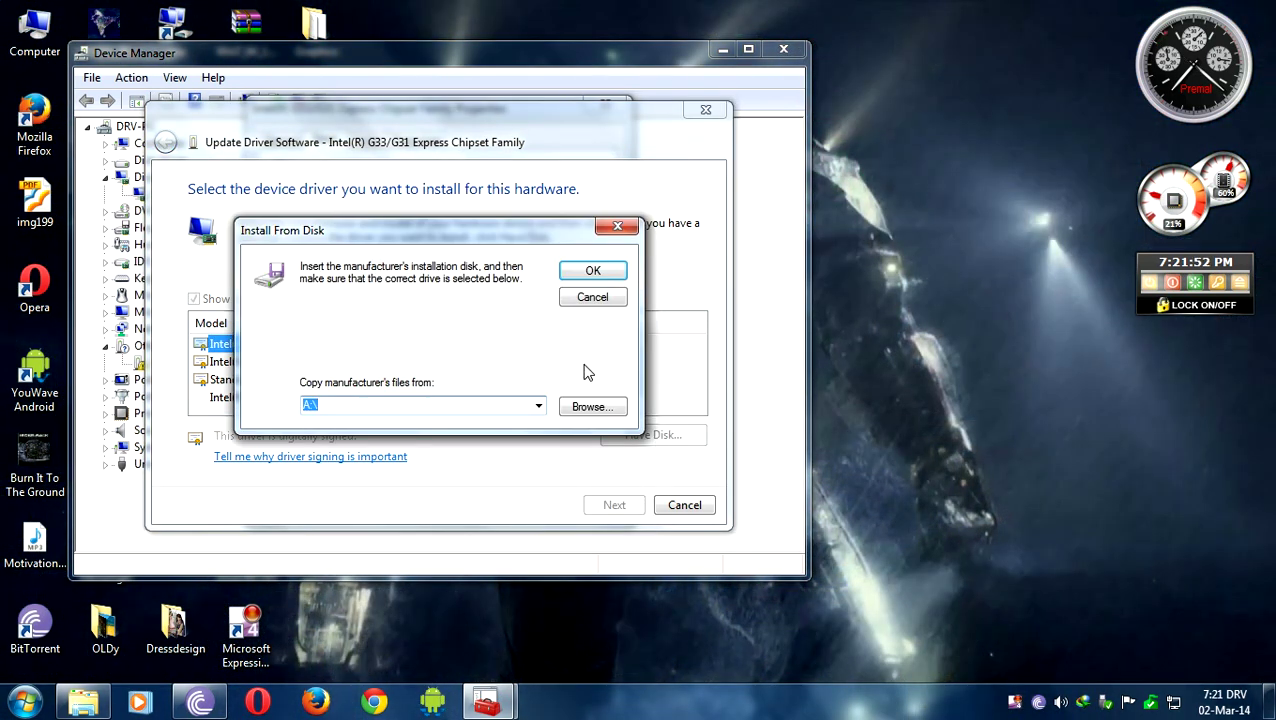
# Set the manufacturer's files source to the desktop Graphics folder by selecting its autorun setup information file
pyautogui.click(586, 409)
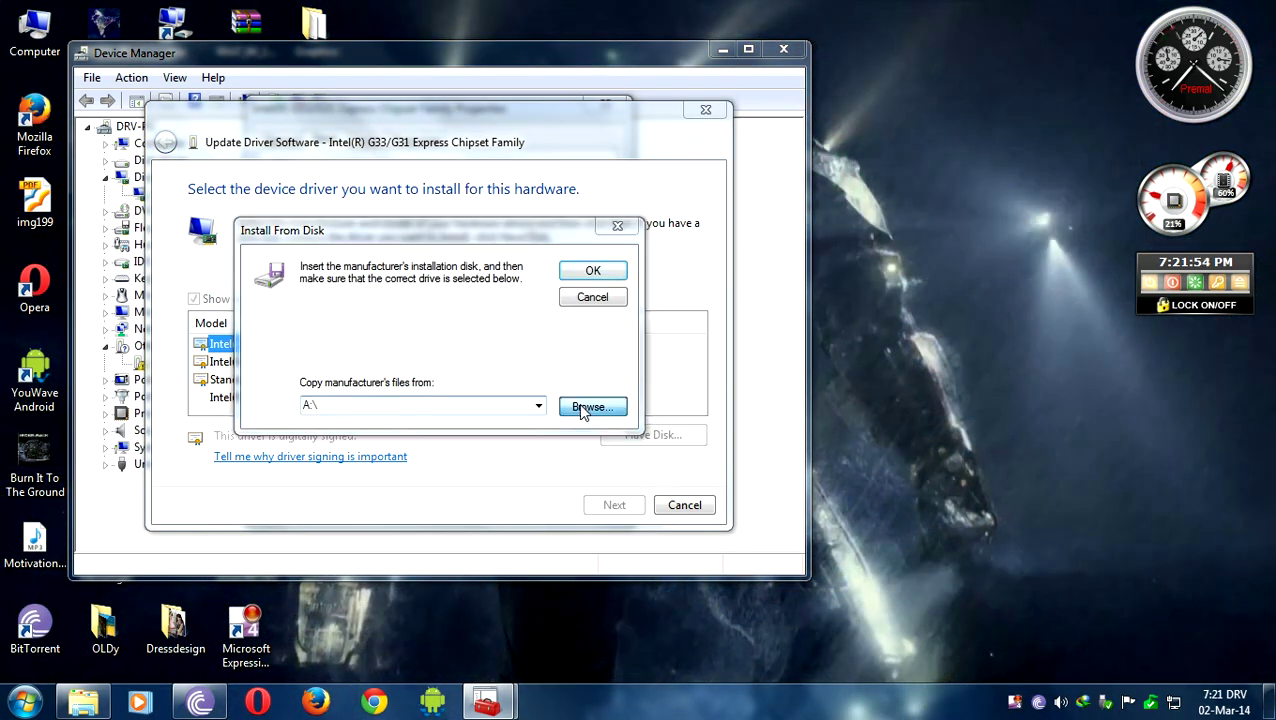
pyautogui.click(490, 296)
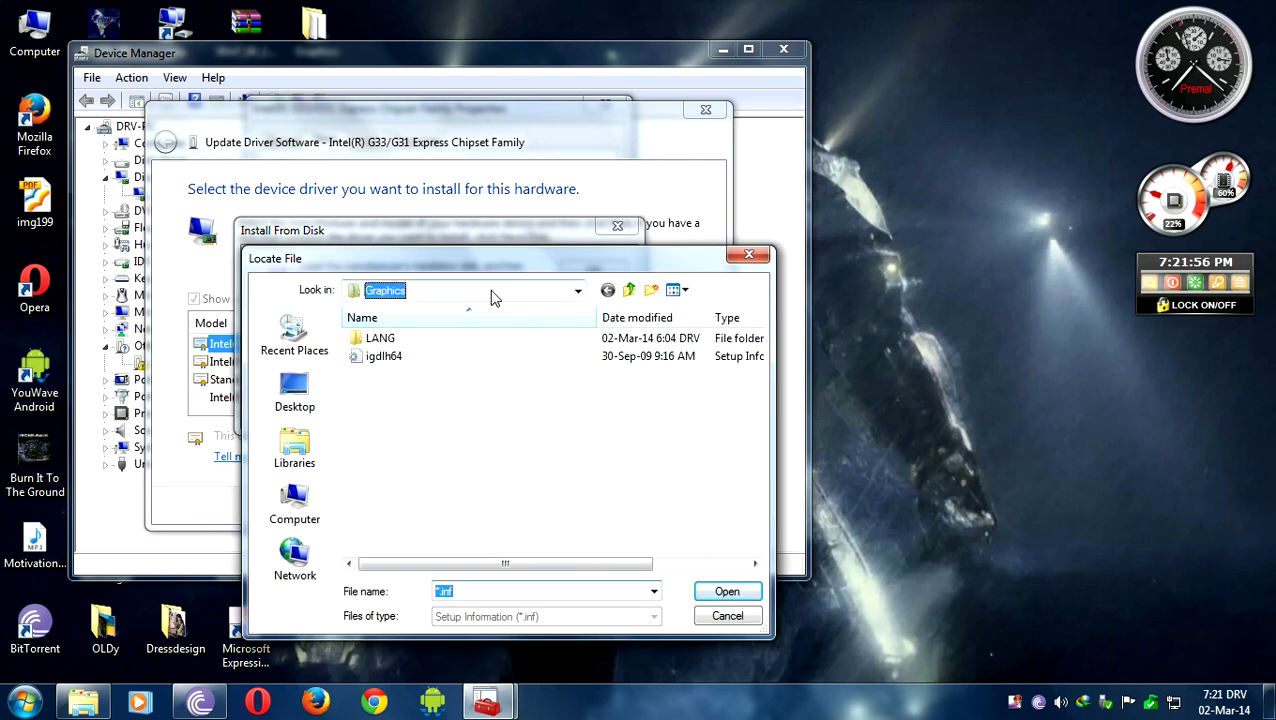
pyautogui.click(290, 400)
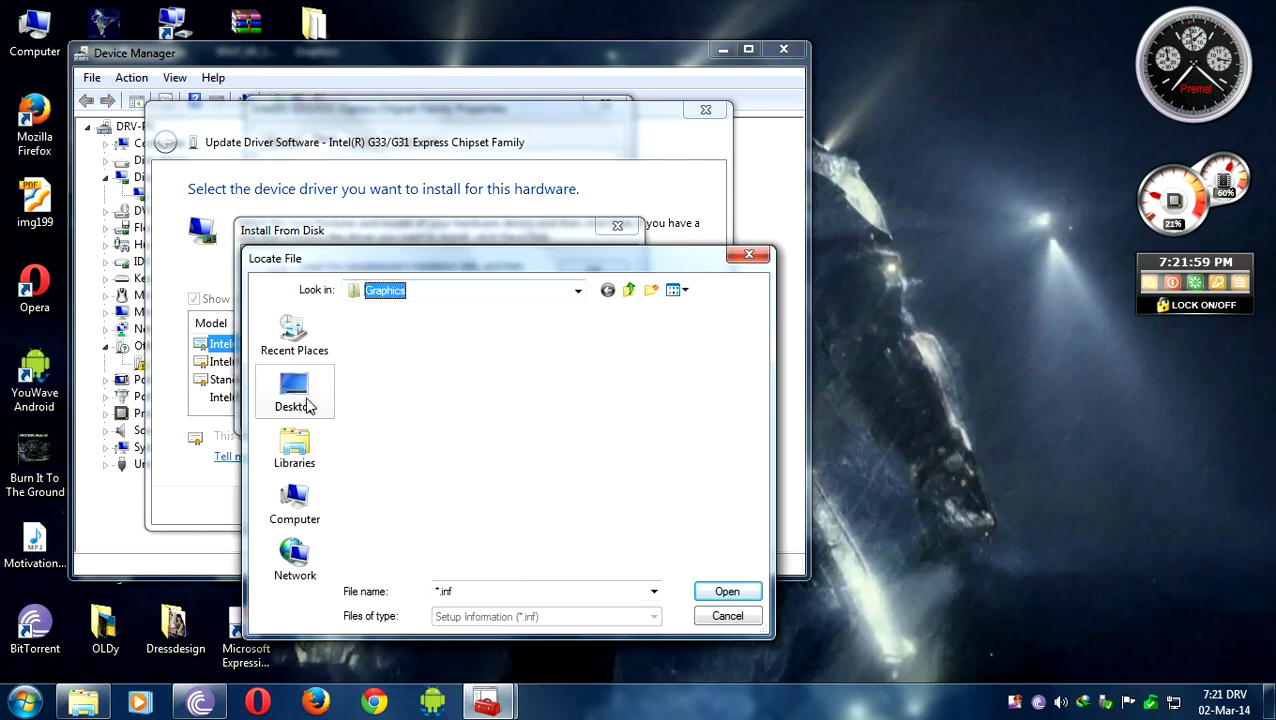
pyautogui.click(296, 395)
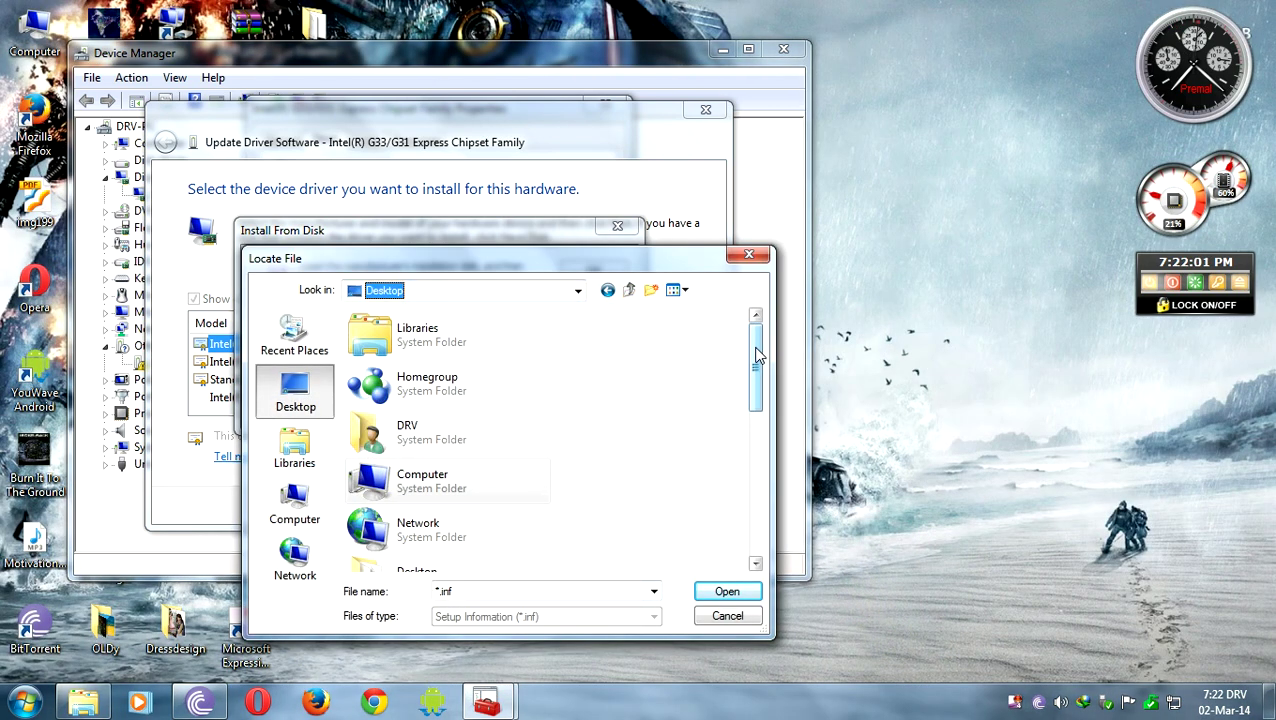
pyautogui.moveTo(756, 352); pyautogui.dragTo(755, 522)
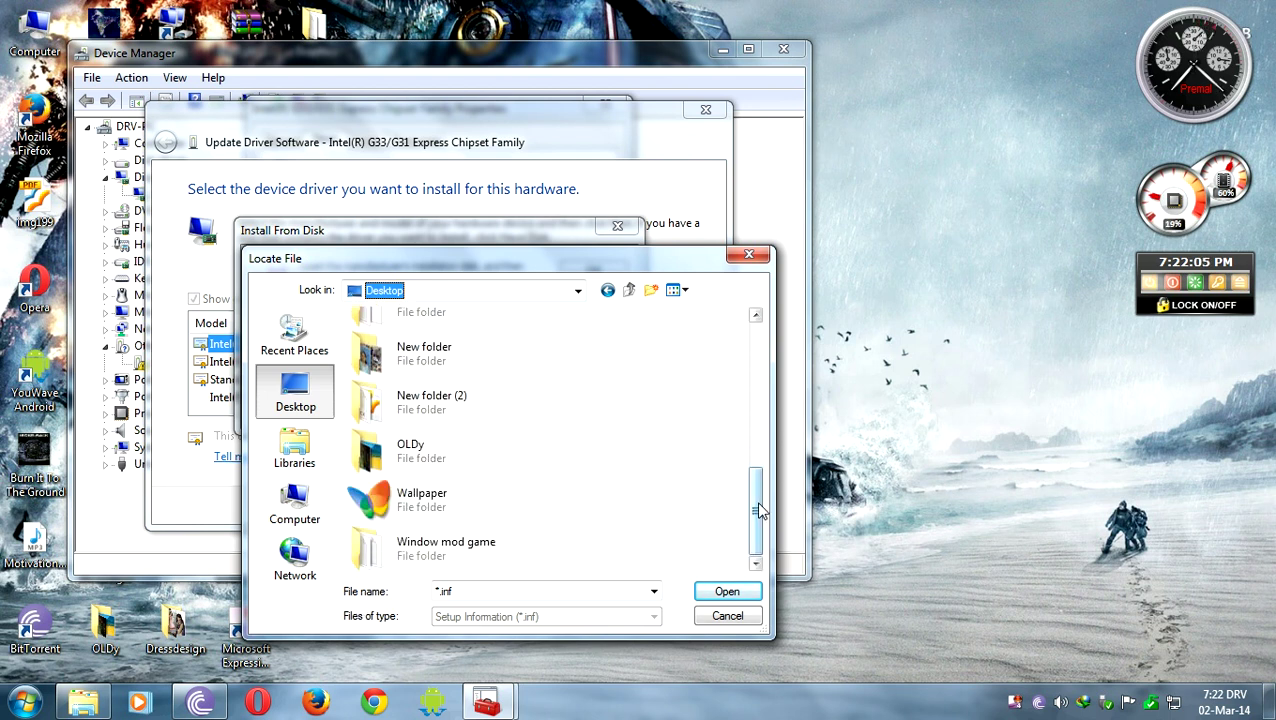
pyautogui.scroll(3, 758, 508)
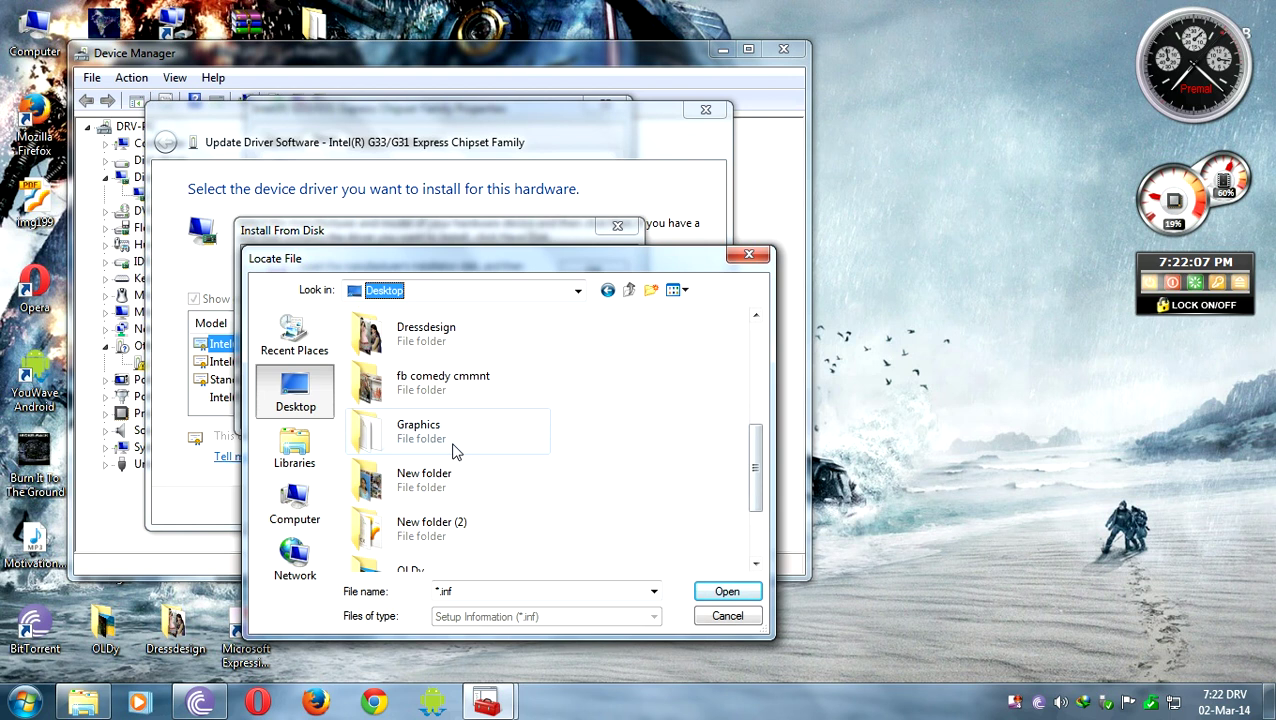
pyautogui.click(455, 440)
pyautogui.click(724, 592)
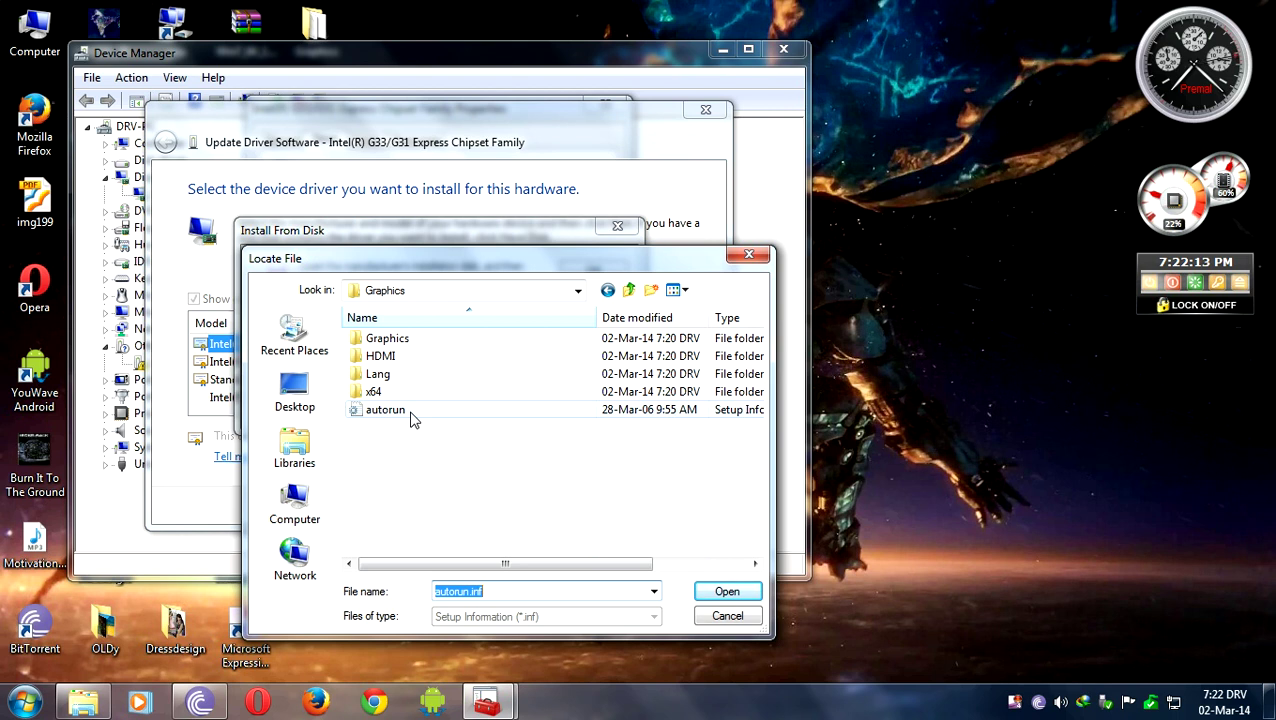
pyautogui.click(410, 414)
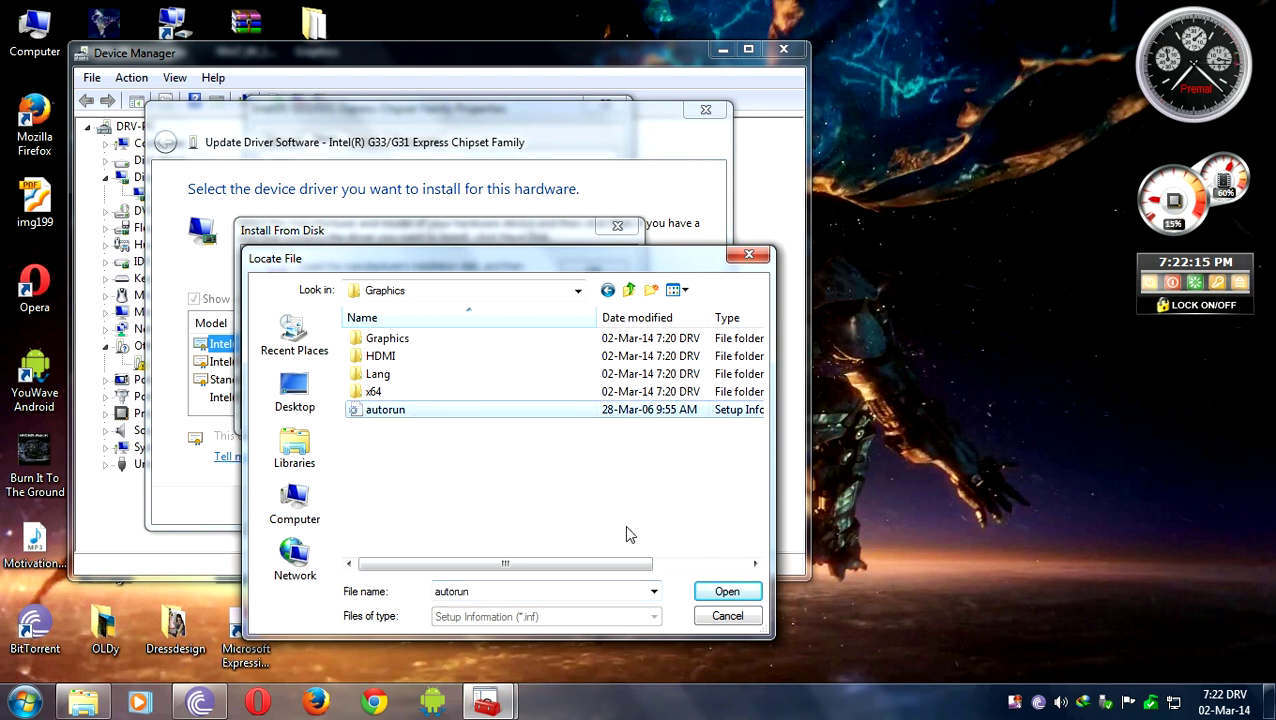
pyautogui.click(714, 593)
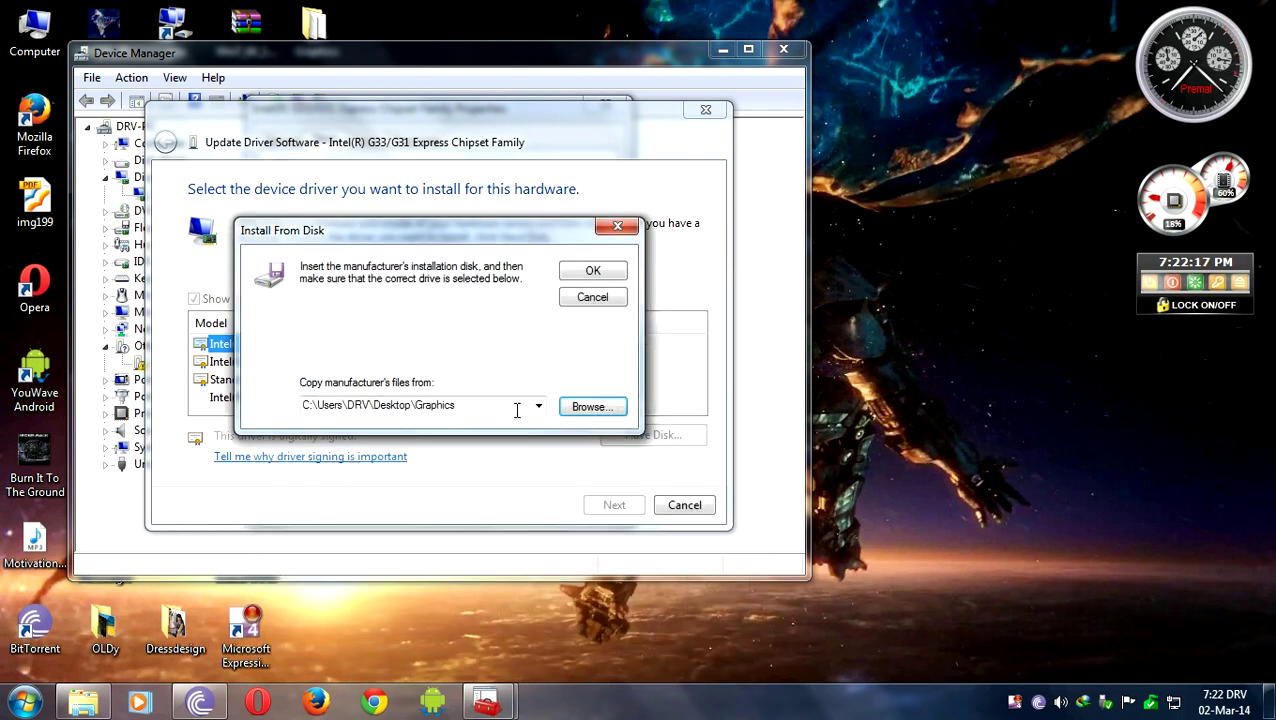
# Change the driver source to the igdlh64 file in the inner Graphics folder and load it
pyautogui.click(590, 407)
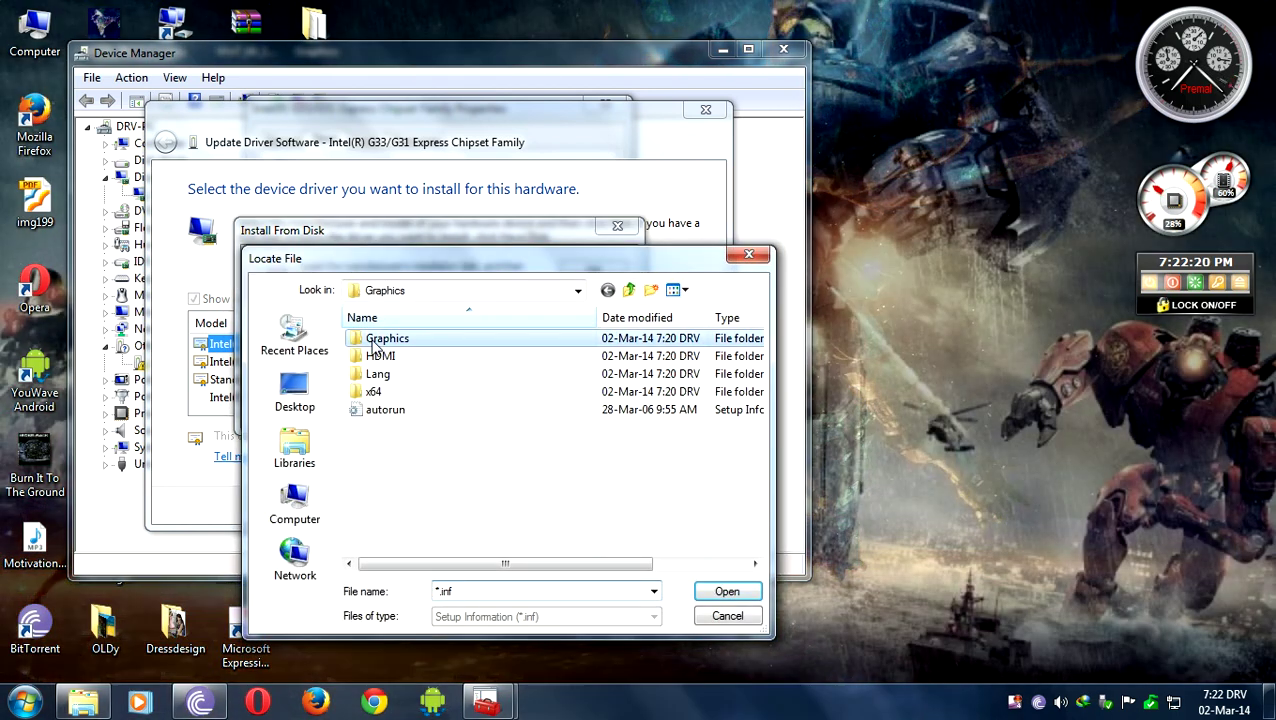
pyautogui.doubleClick(375, 340)
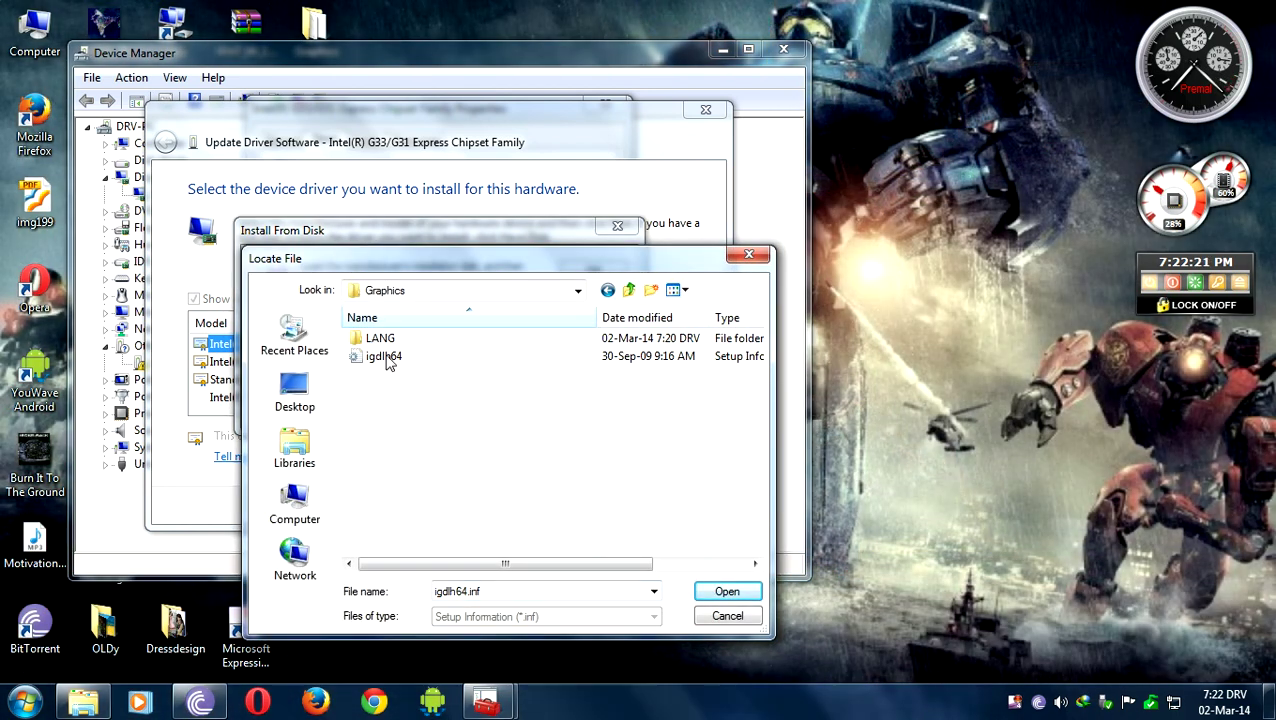
pyautogui.click(366, 362)
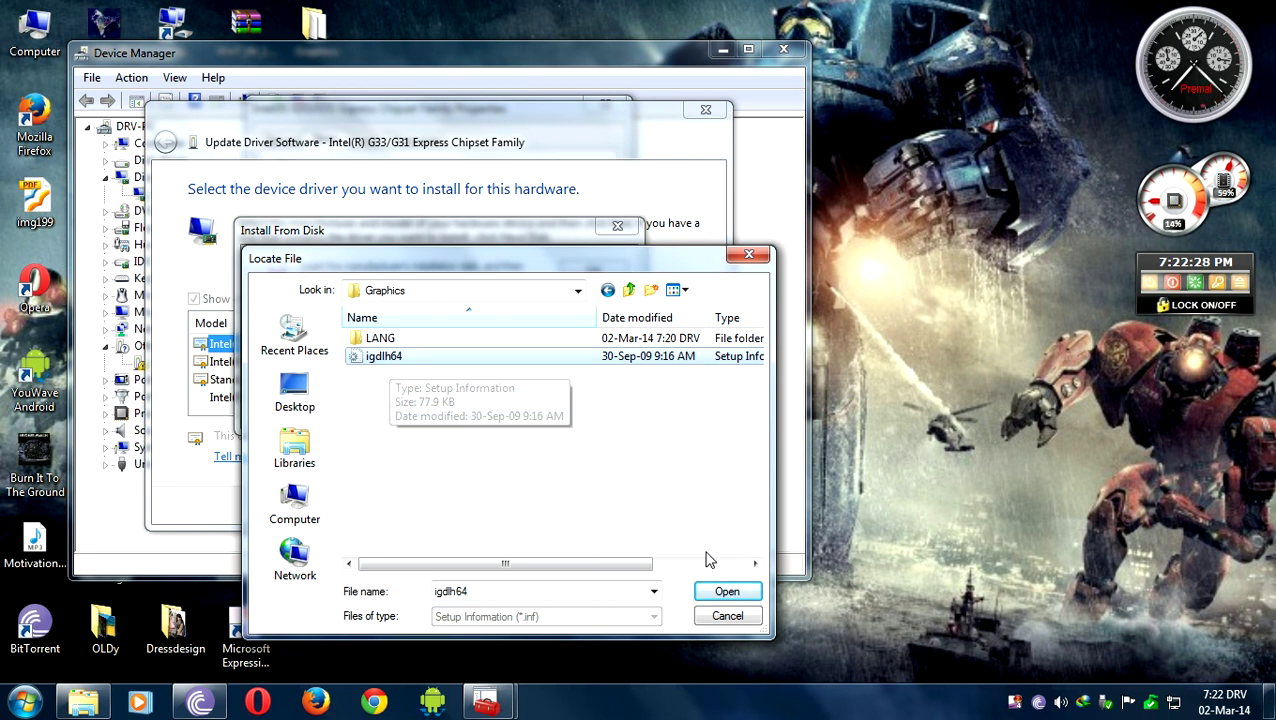
pyautogui.click(727, 591)
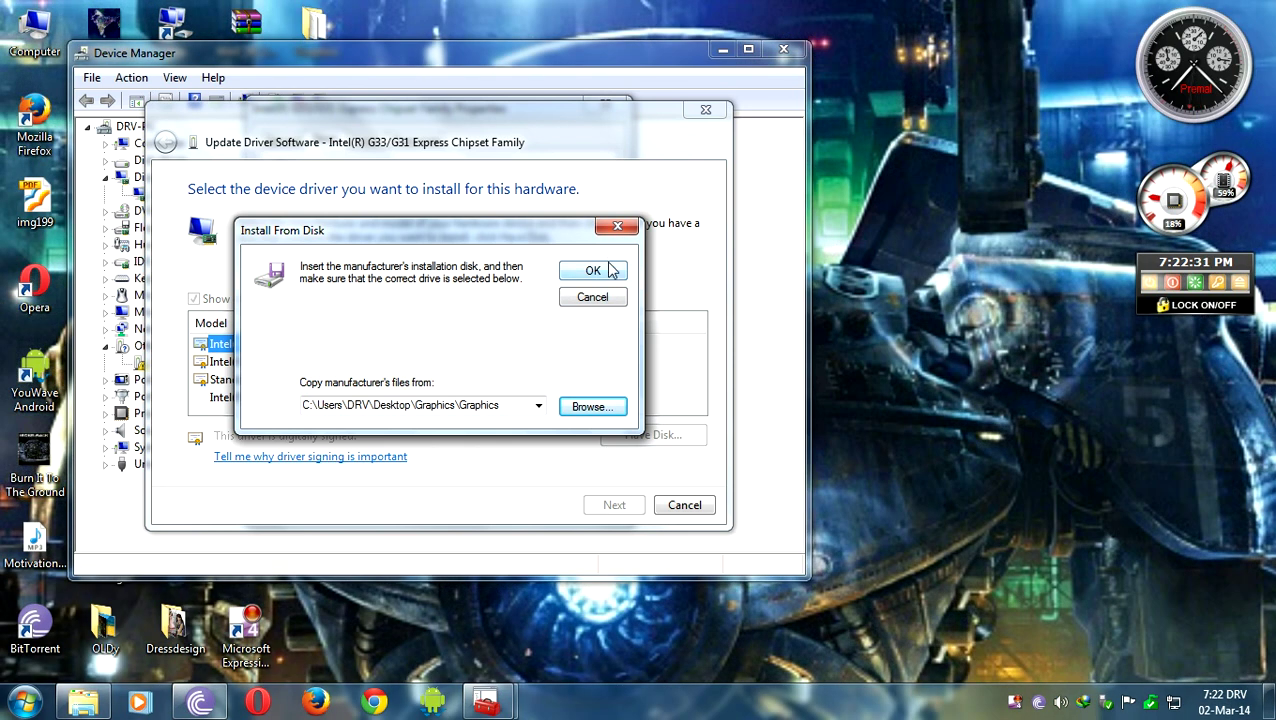
pyautogui.click(603, 271)
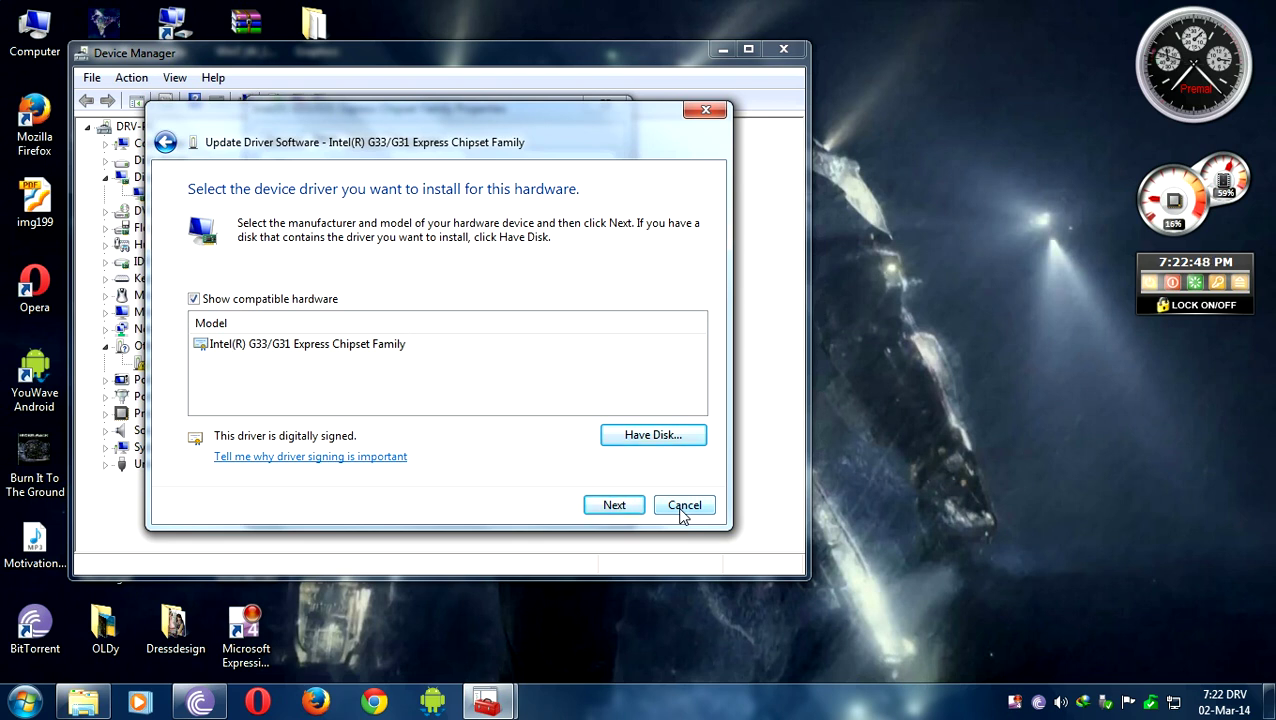
# Cancel the driver update and close the adapter's properties and Device Manager
pyautogui.click(684, 507)
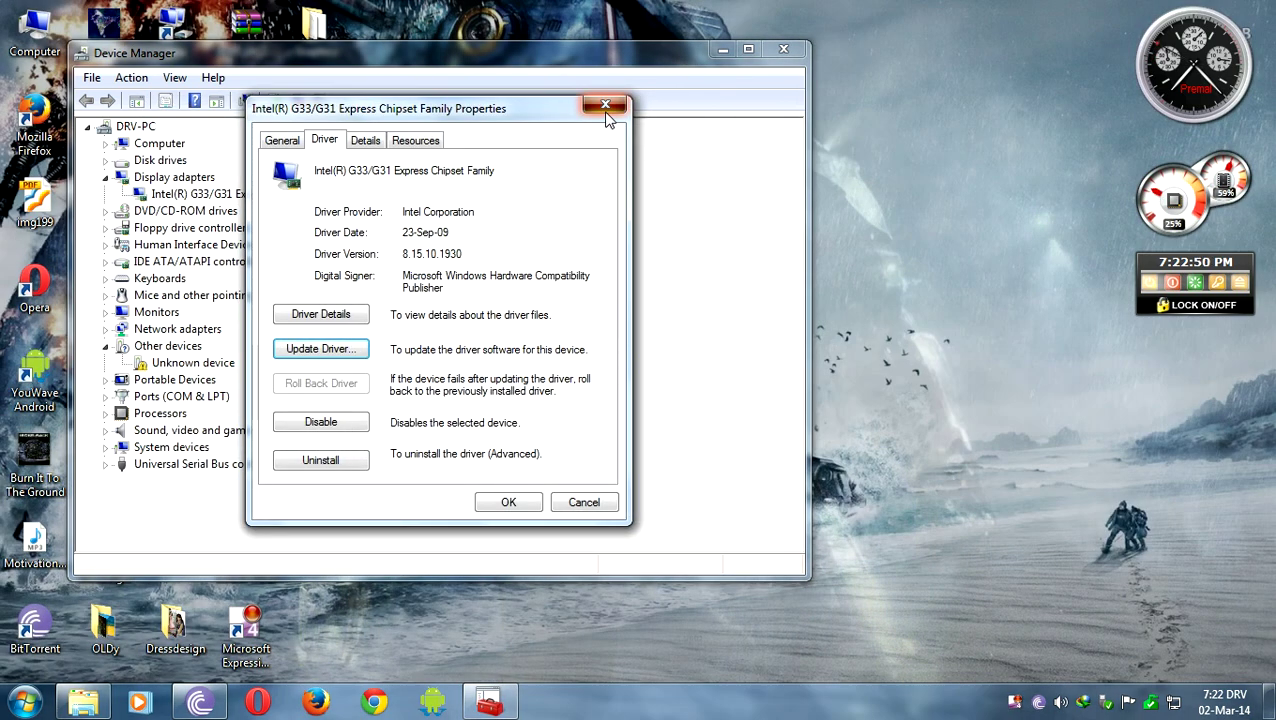
pyautogui.click(605, 106)
pyautogui.click(775, 54)
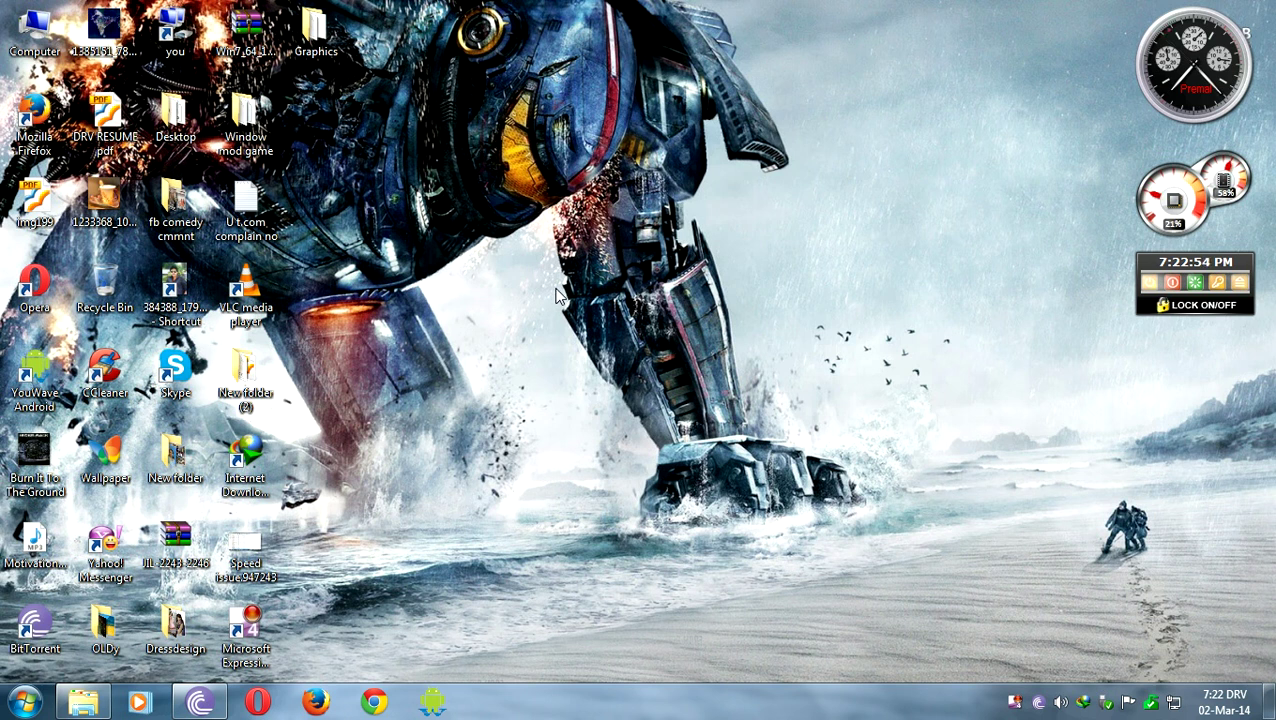
# Open the desktop Graphics folder to look over the extracted driver files and close it
pyautogui.doubleClick(316, 40)
pyautogui.hotkey('alt', 'F4')
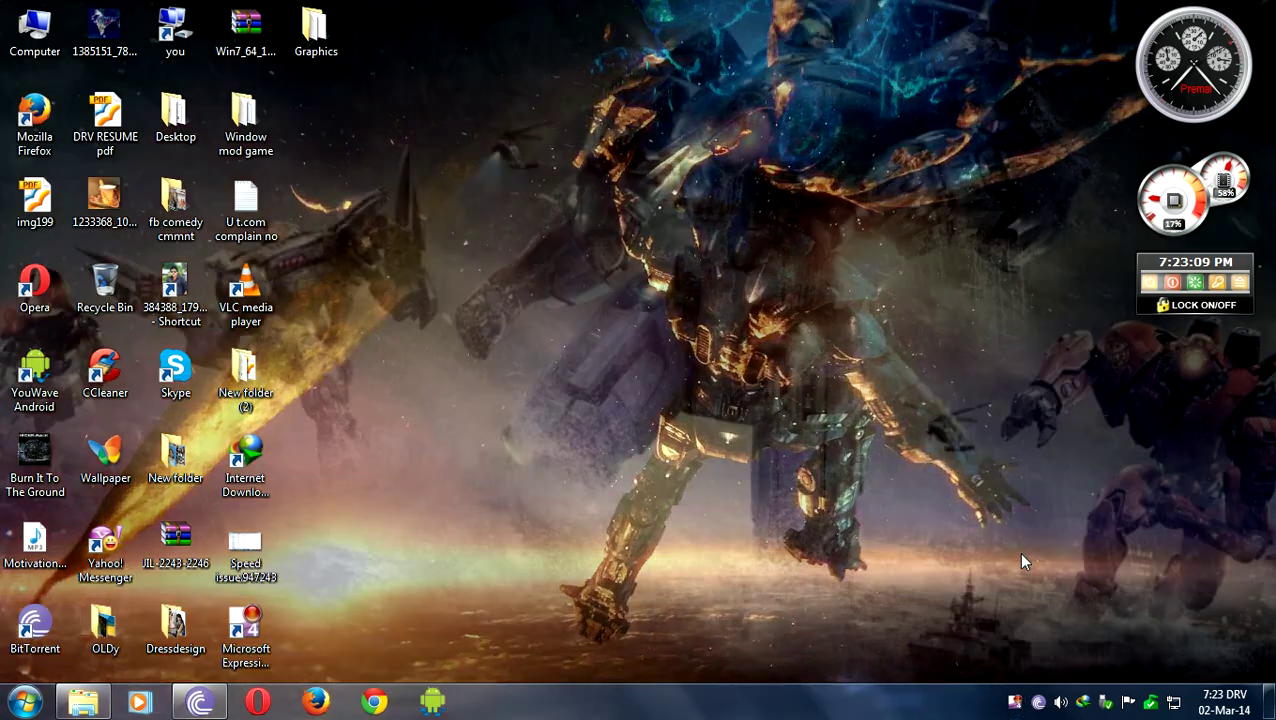
pyautogui.rightClick(1014, 702)
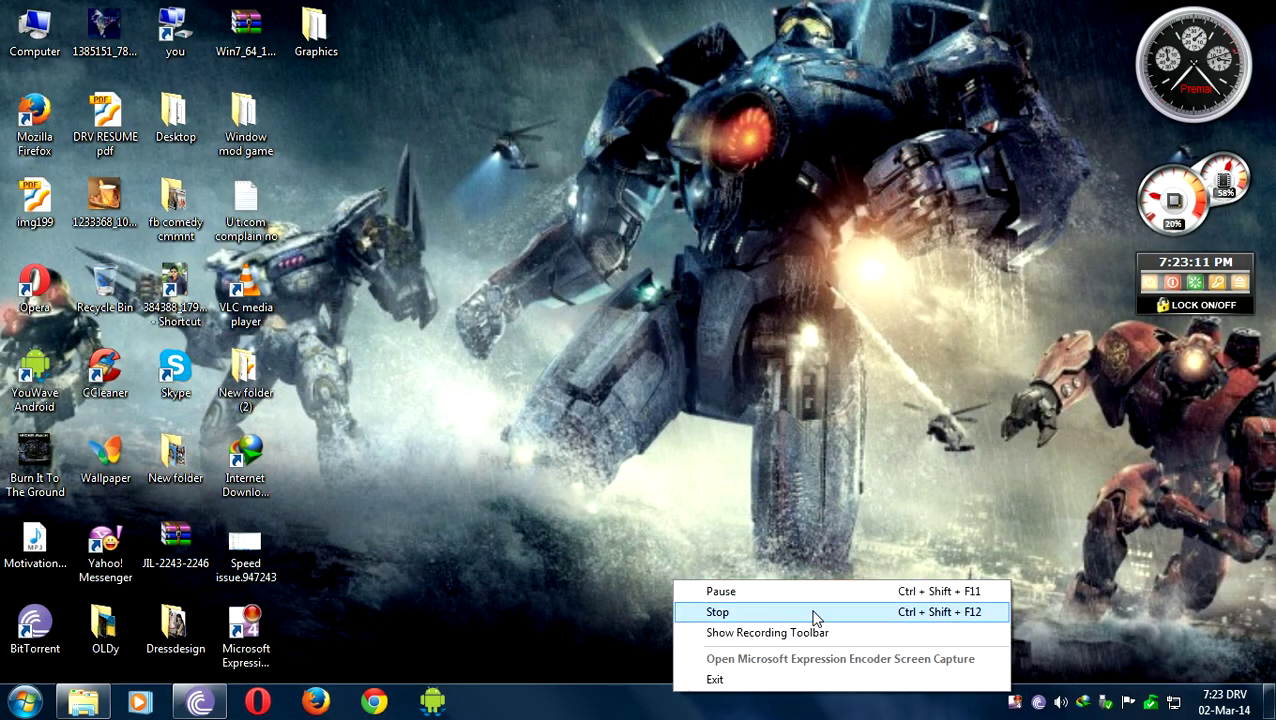